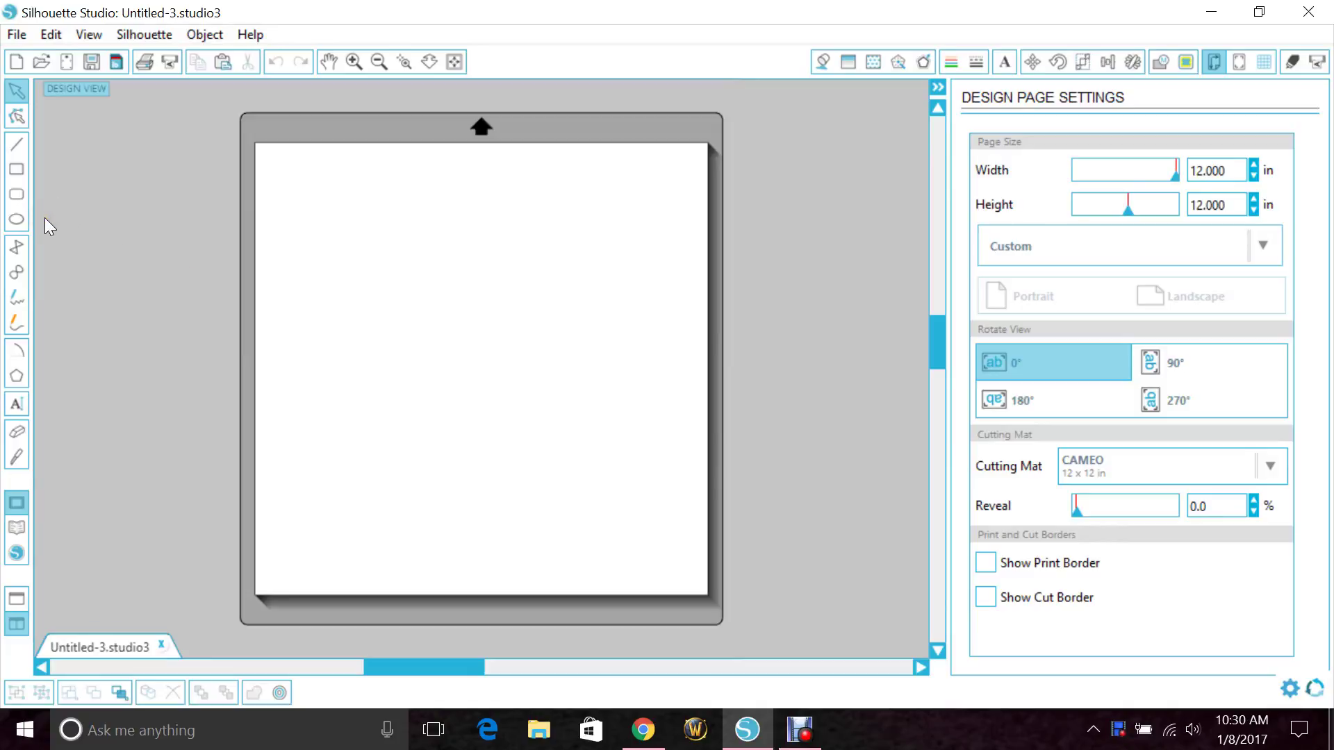
# Step: Draw a 6.231 in circle with the Ellipse tool and drag it toward the page centre
pyautogui.click(20, 221)
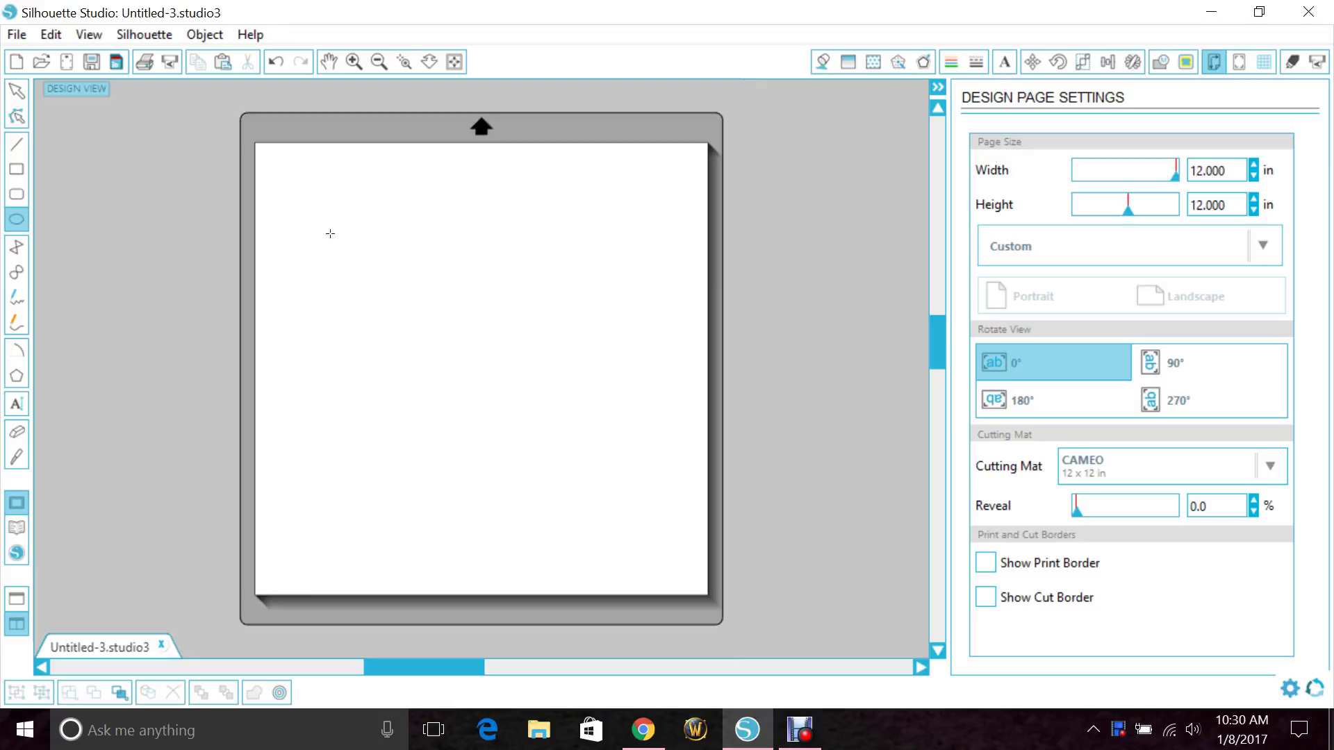
pyautogui.moveTo(330, 234); pyautogui.dragTo(593, 441)
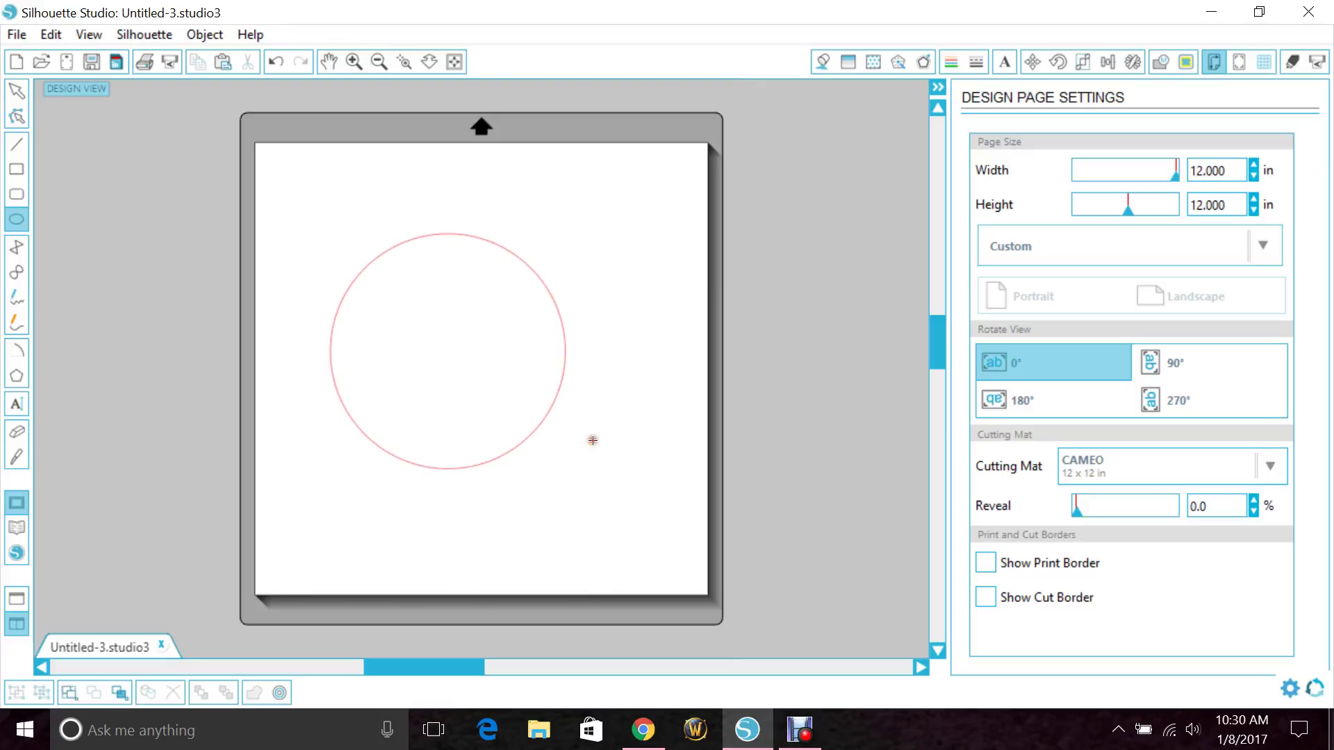
pyautogui.click(23, 90)
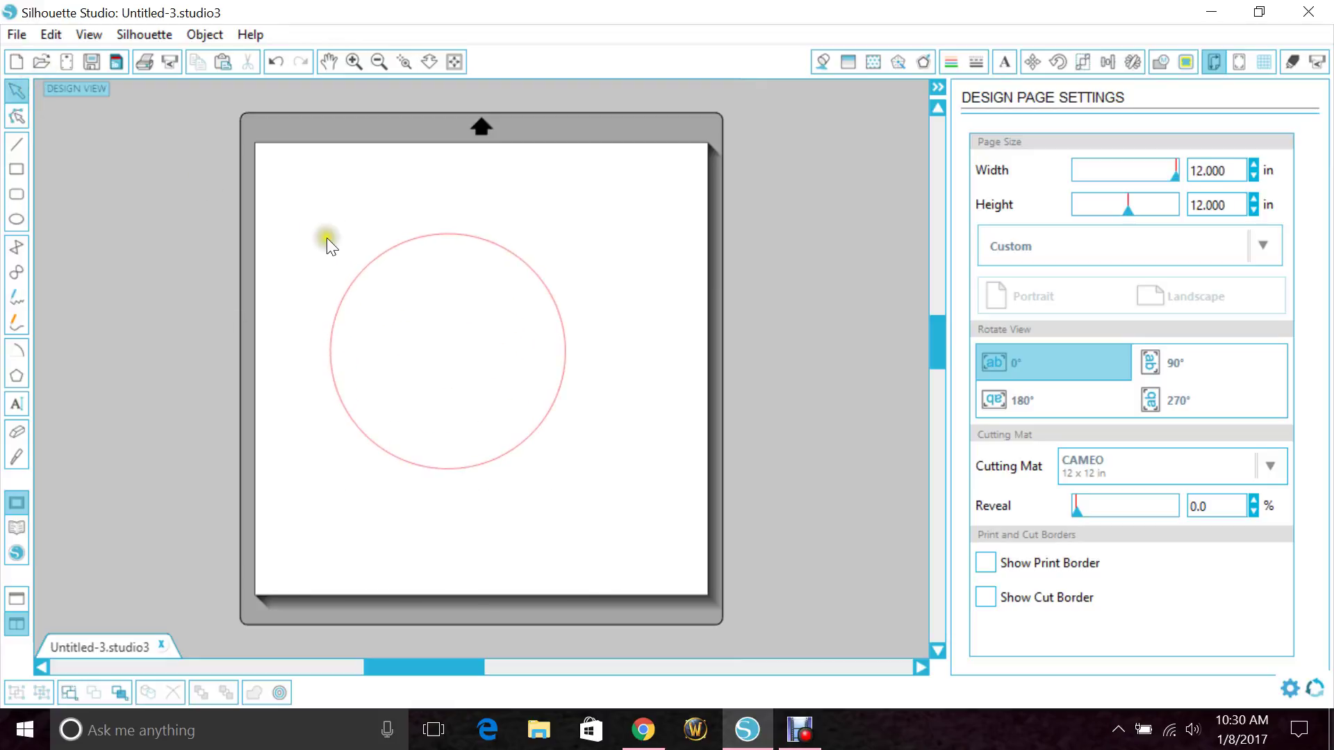
pyautogui.click(536, 333)
pyautogui.moveTo(562, 345); pyautogui.dragTo(595, 347)
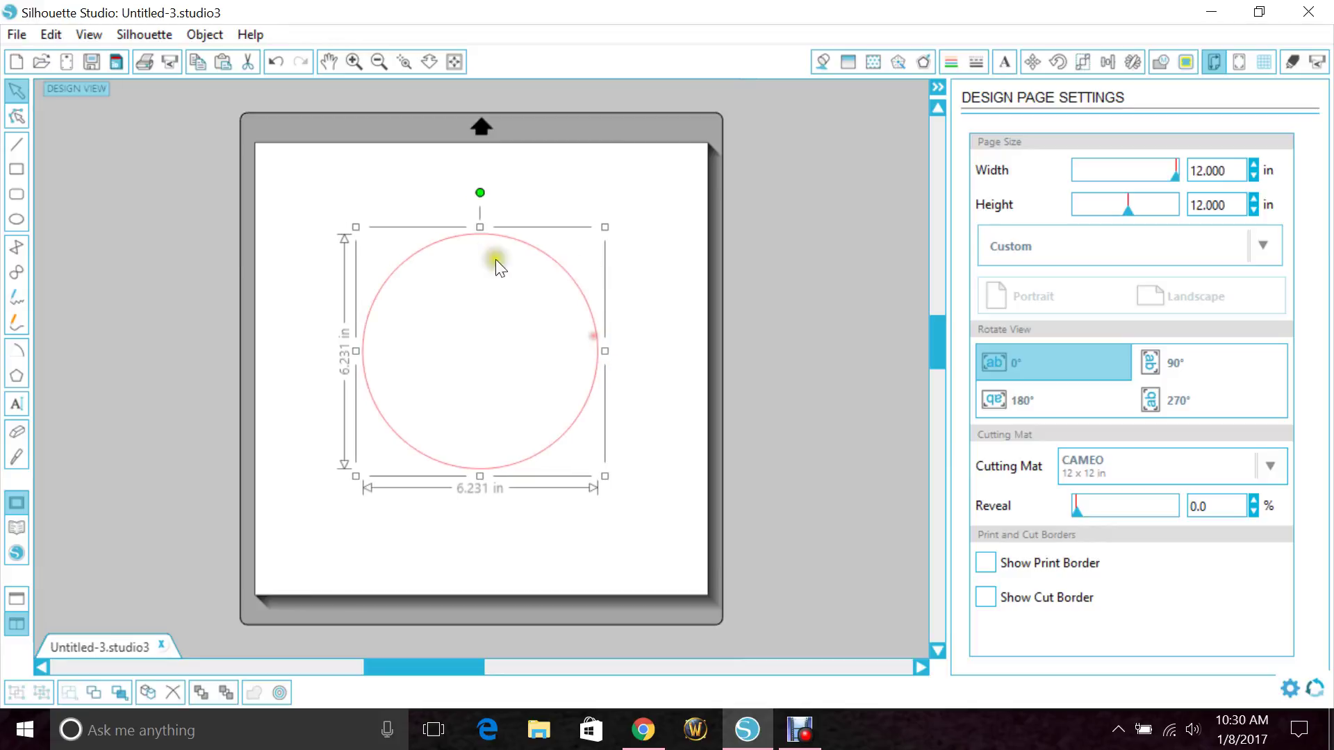
pyautogui.moveTo(565, 438); pyautogui.dragTo(564, 487)
pyautogui.click(151, 303)
# Step: Add the word 'Happy' in 72 pt Arial above the circle and attach it to the circle's top edge
pyautogui.click(16, 404)
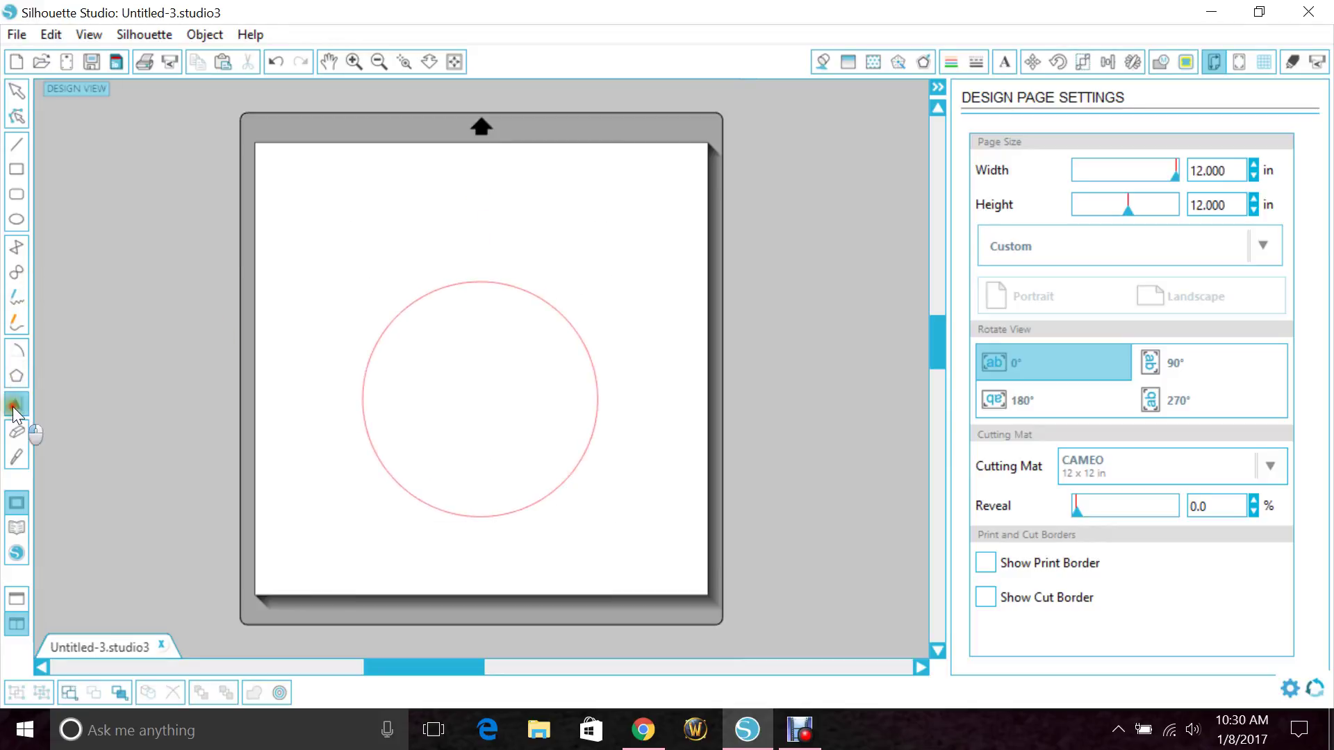
pyautogui.click(319, 248)
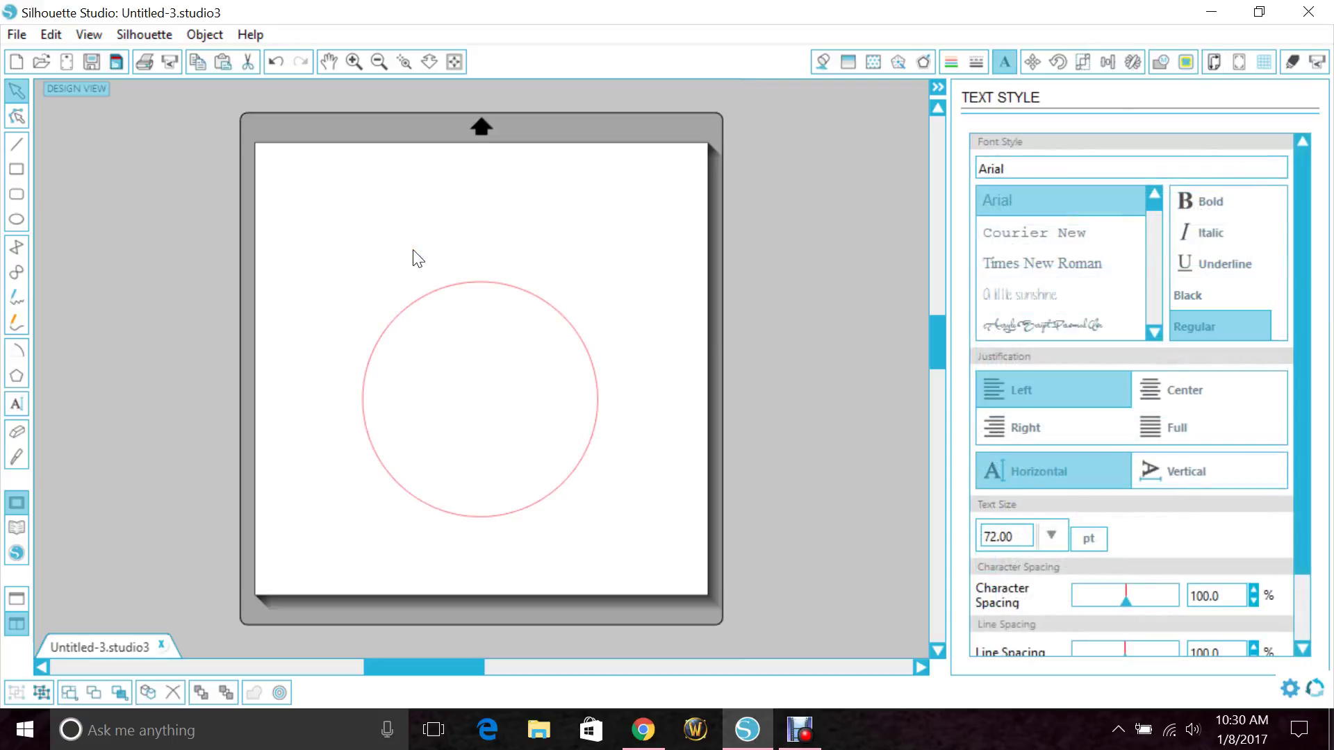
pyautogui.write('Happy')
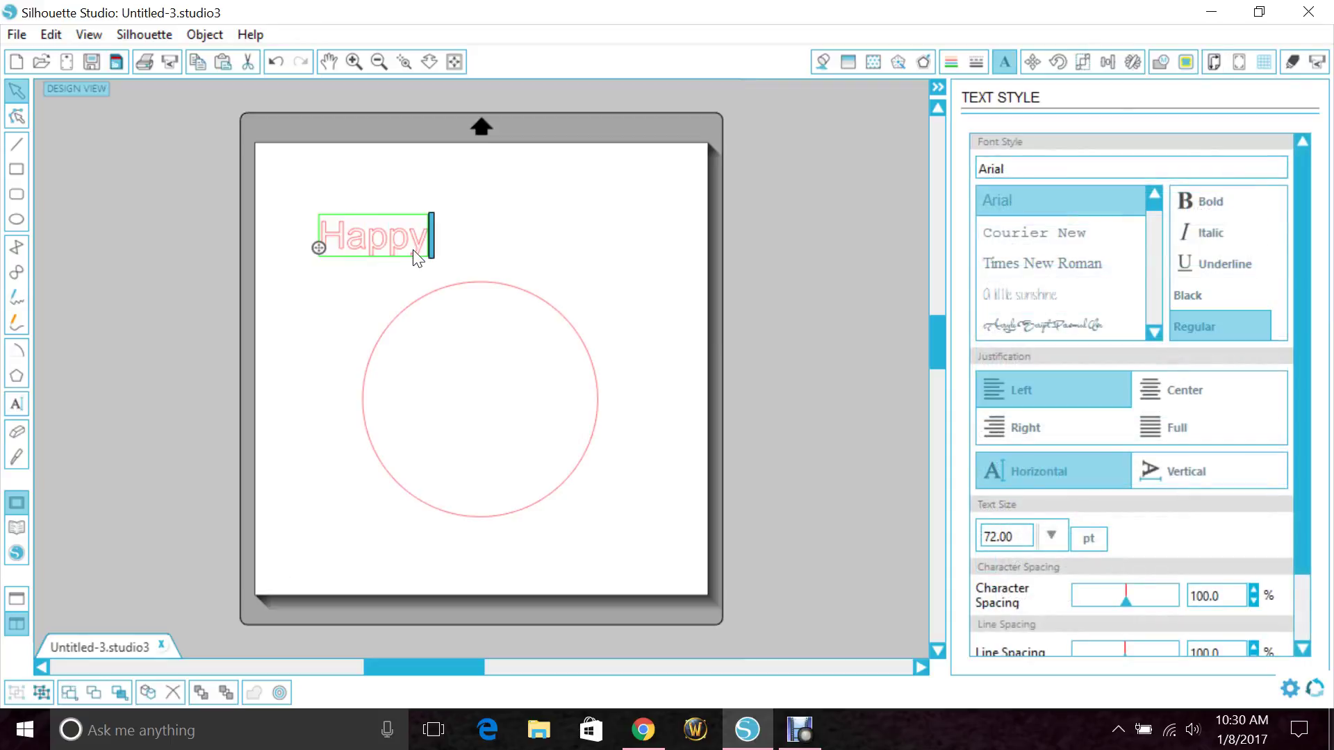
pyautogui.click(378, 289)
pyautogui.moveTo(372, 253); pyautogui.dragTo(488, 251)
pyautogui.doubleClick(488, 251)
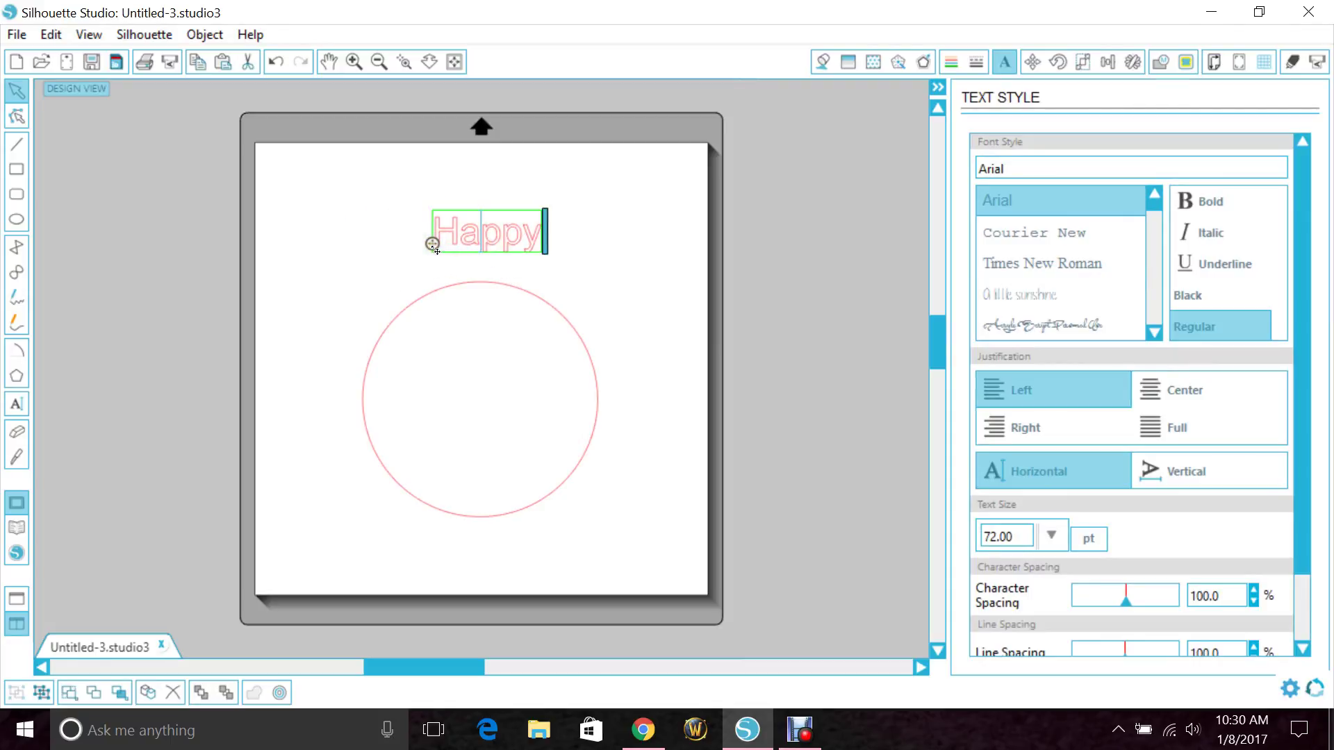
pyautogui.moveTo(432, 244); pyautogui.dragTo(425, 294)
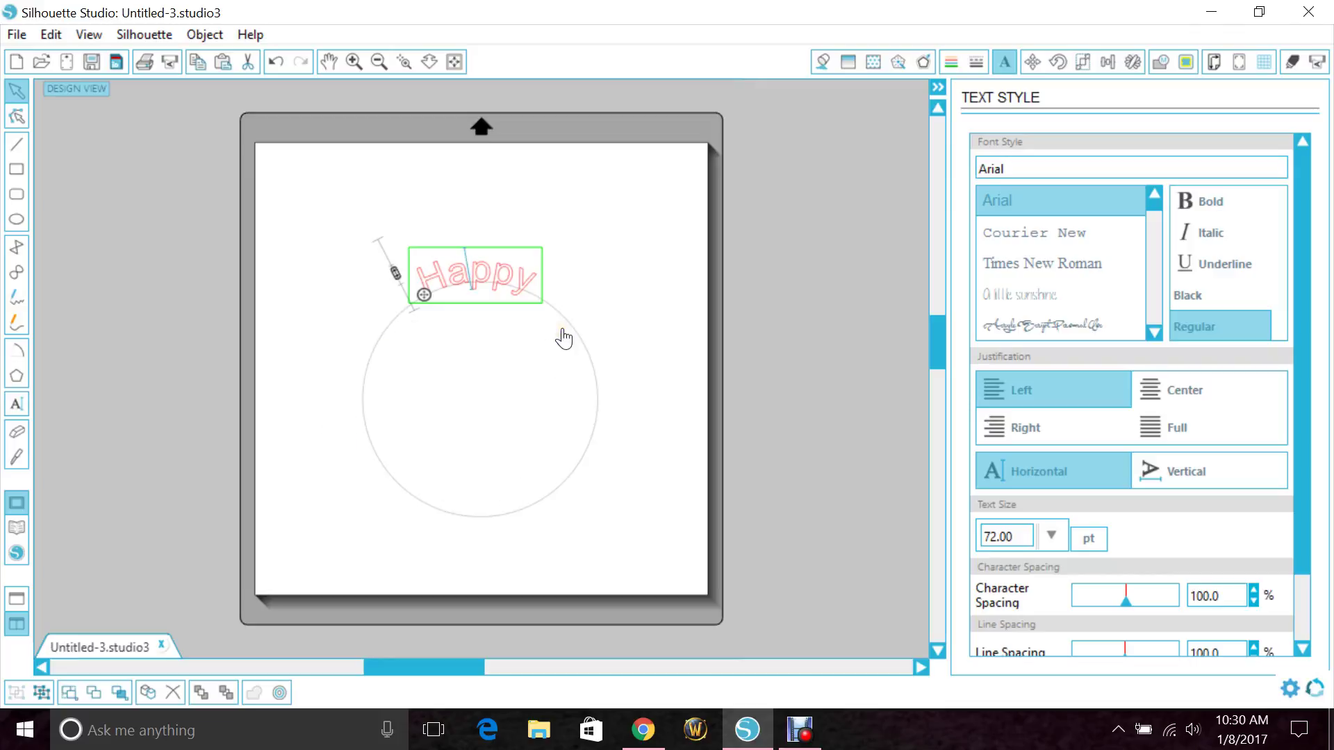
# Step: Drag Happy's start handle along the circle path so it sits centred on the top edge
pyautogui.click(387, 397)
pyautogui.click(425, 283)
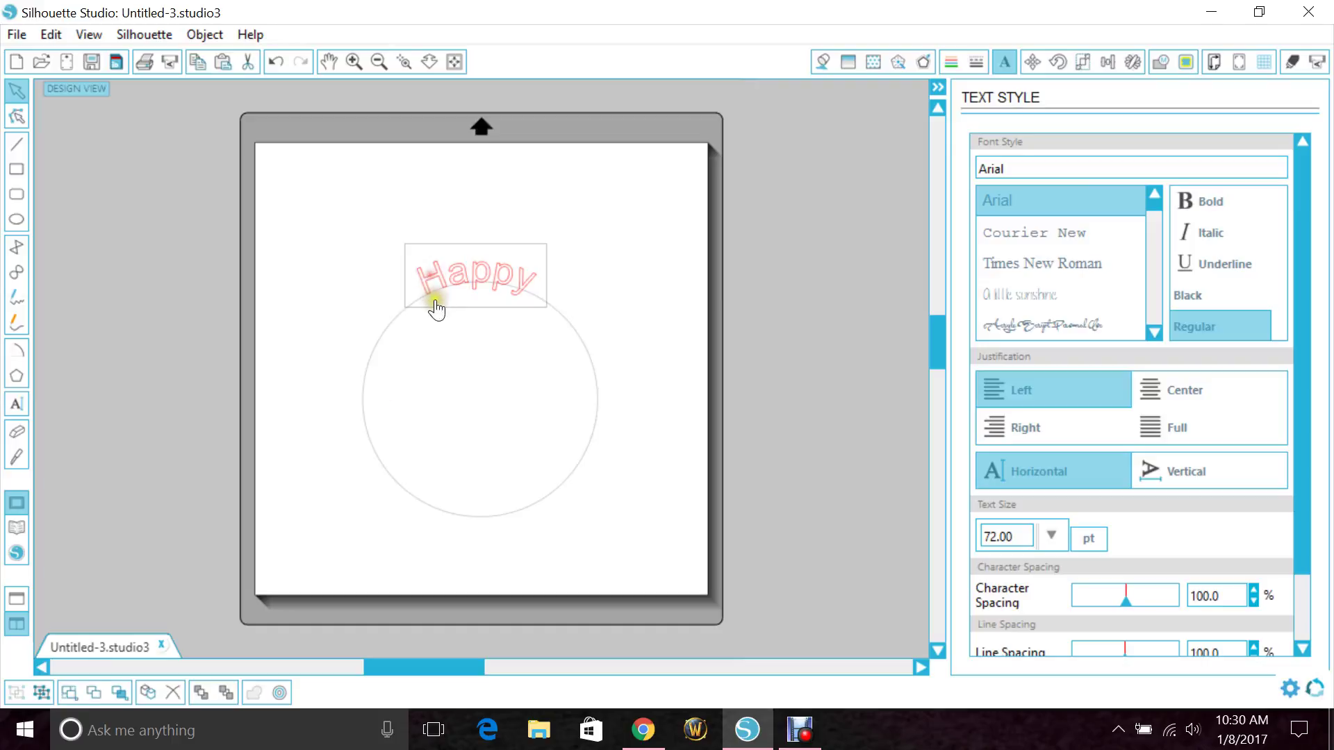
pyautogui.moveTo(429, 295)
pyautogui.mouseDown()
pyautogui.moveTo(428, 319)
pyautogui.moveTo(390, 256)
pyautogui.moveTo(420, 336)
pyautogui.mouseUp()
pyautogui.click(403, 279)
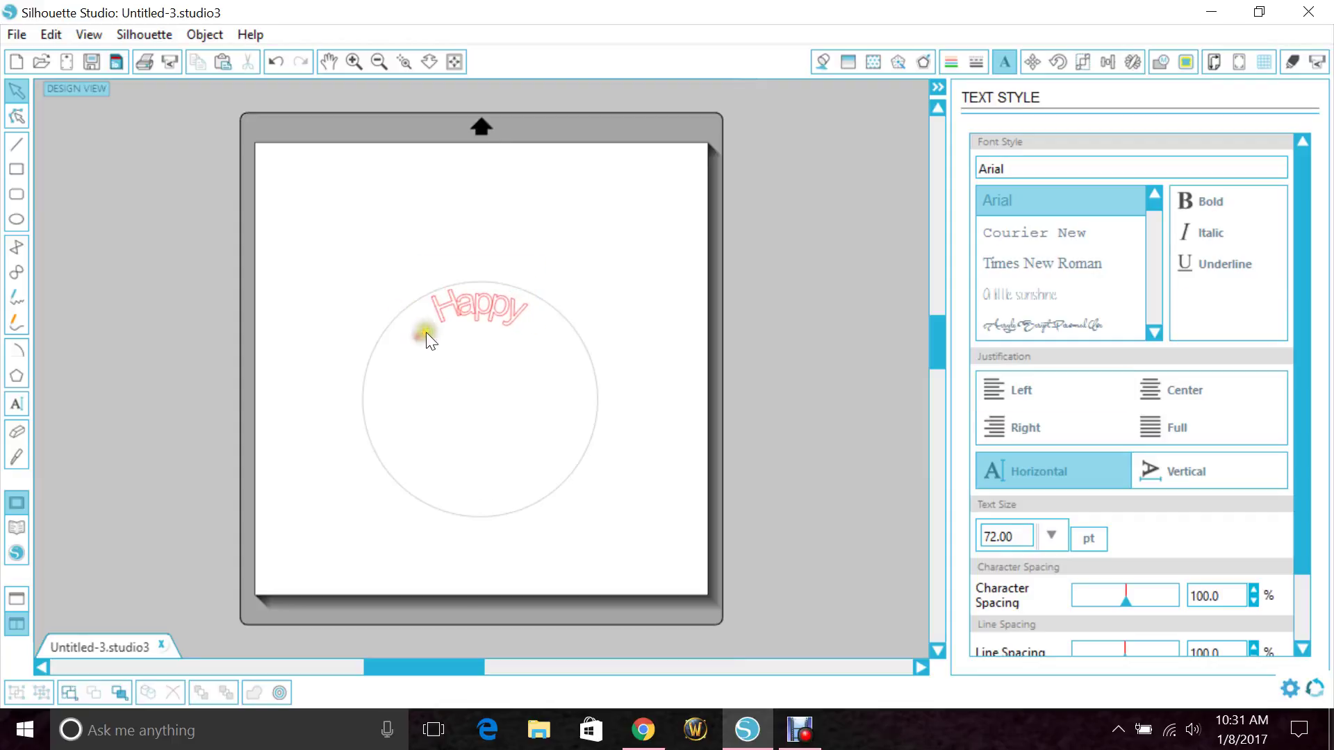
pyautogui.click(501, 323)
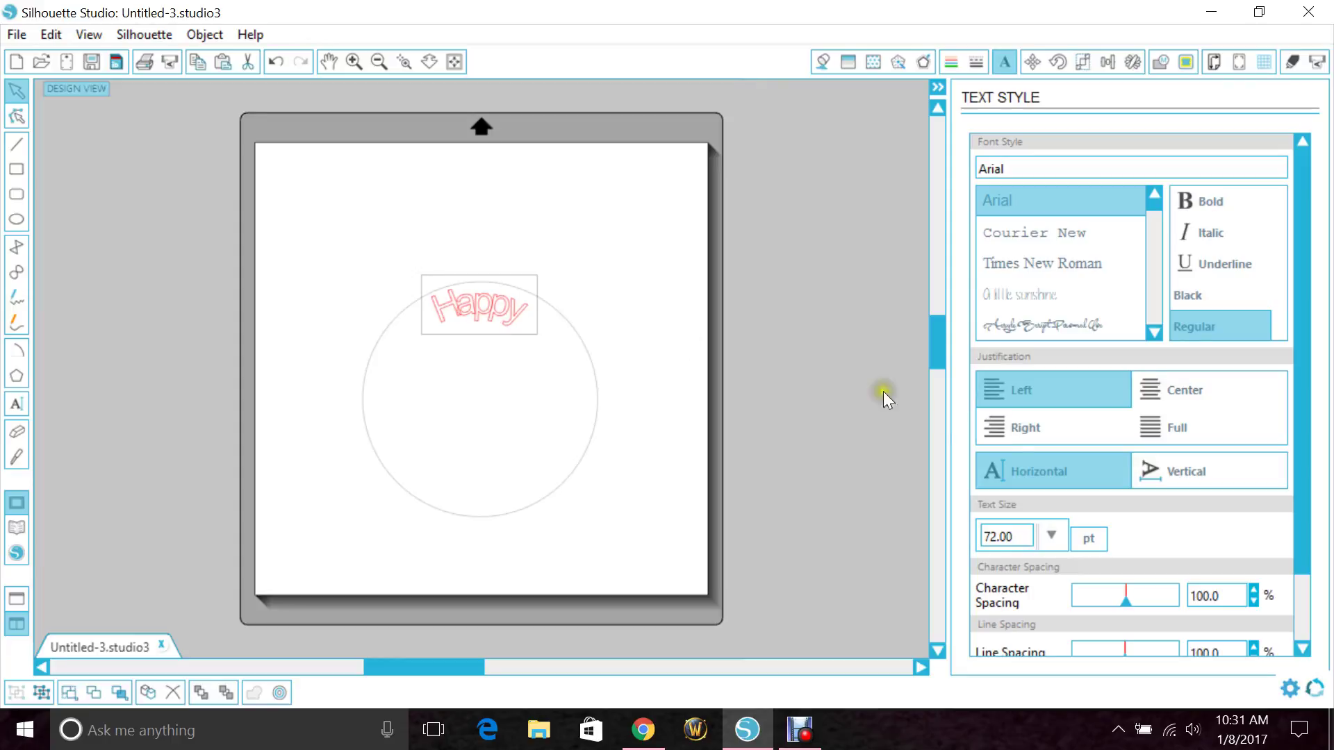
# Step: Raise Happy's character spacing to 138.2% in the Text Style panel
pyautogui.scroll(-3, 1299, 441)
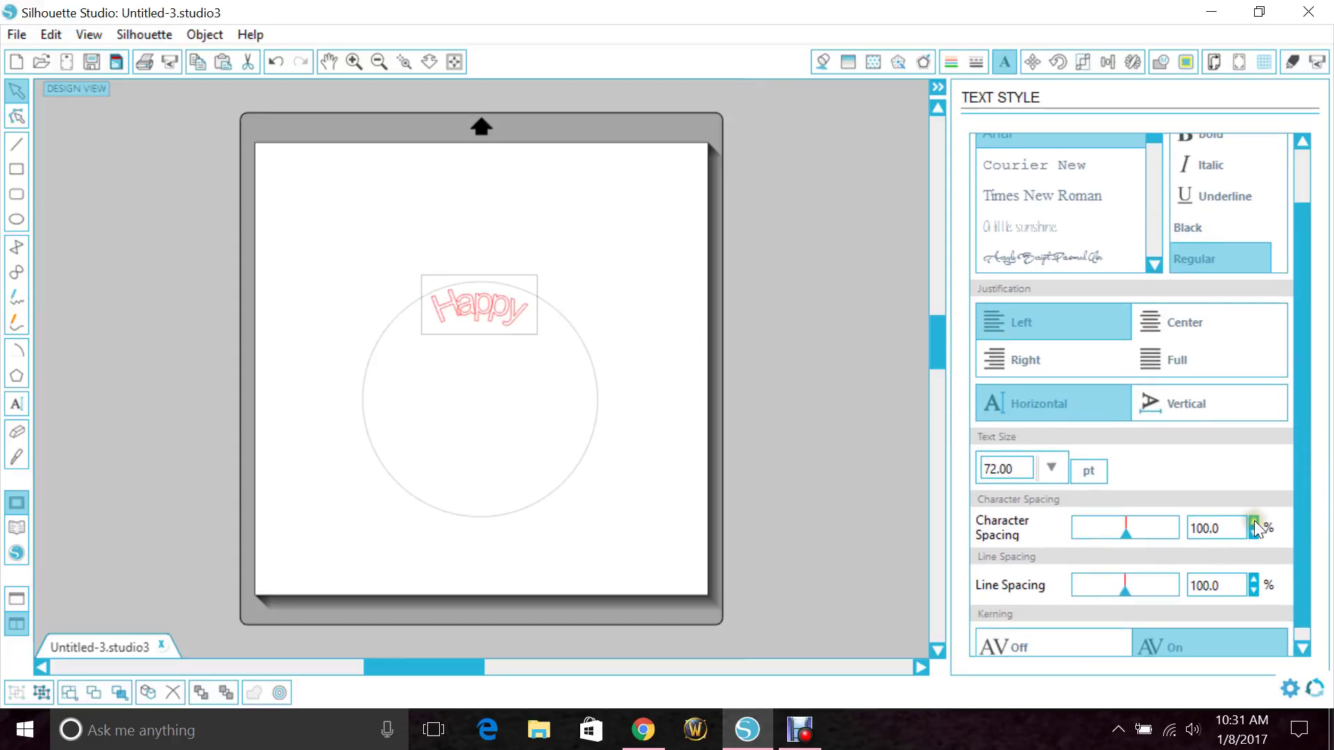
pyautogui.click(1253, 522)
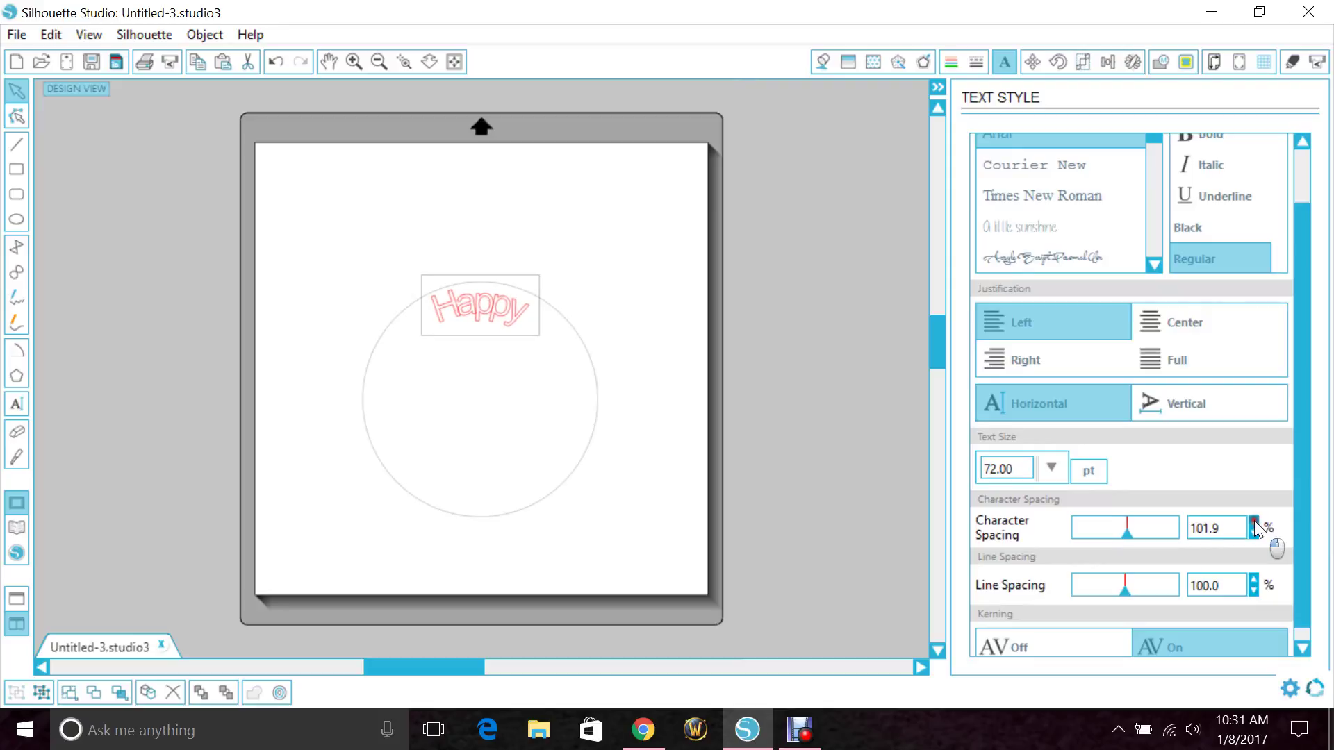
pyautogui.moveTo(1254, 522); pyautogui.dragTo(1251, 524)
pyautogui.click(1220, 527)
pyautogui.click(1229, 530)
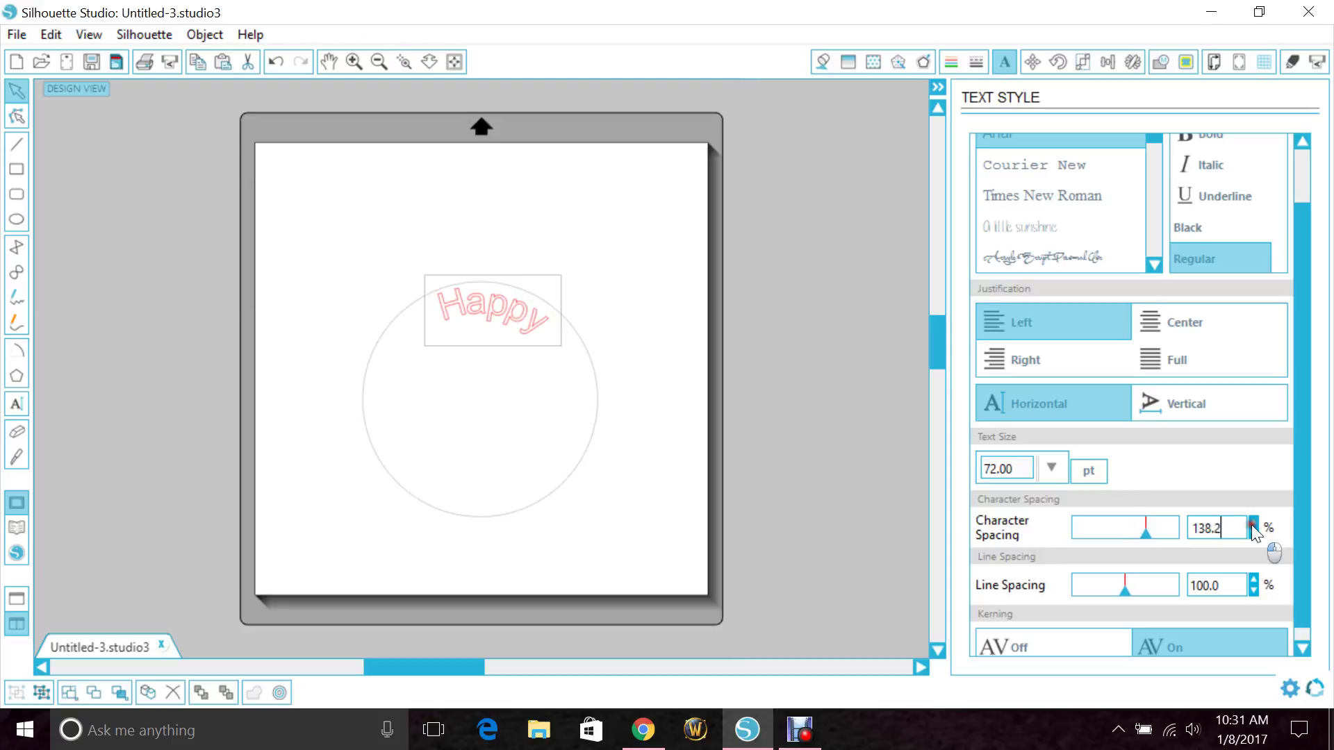
# Step: Slide the spread-out Happy back so it is centred over the circle's top
pyautogui.click(418, 356)
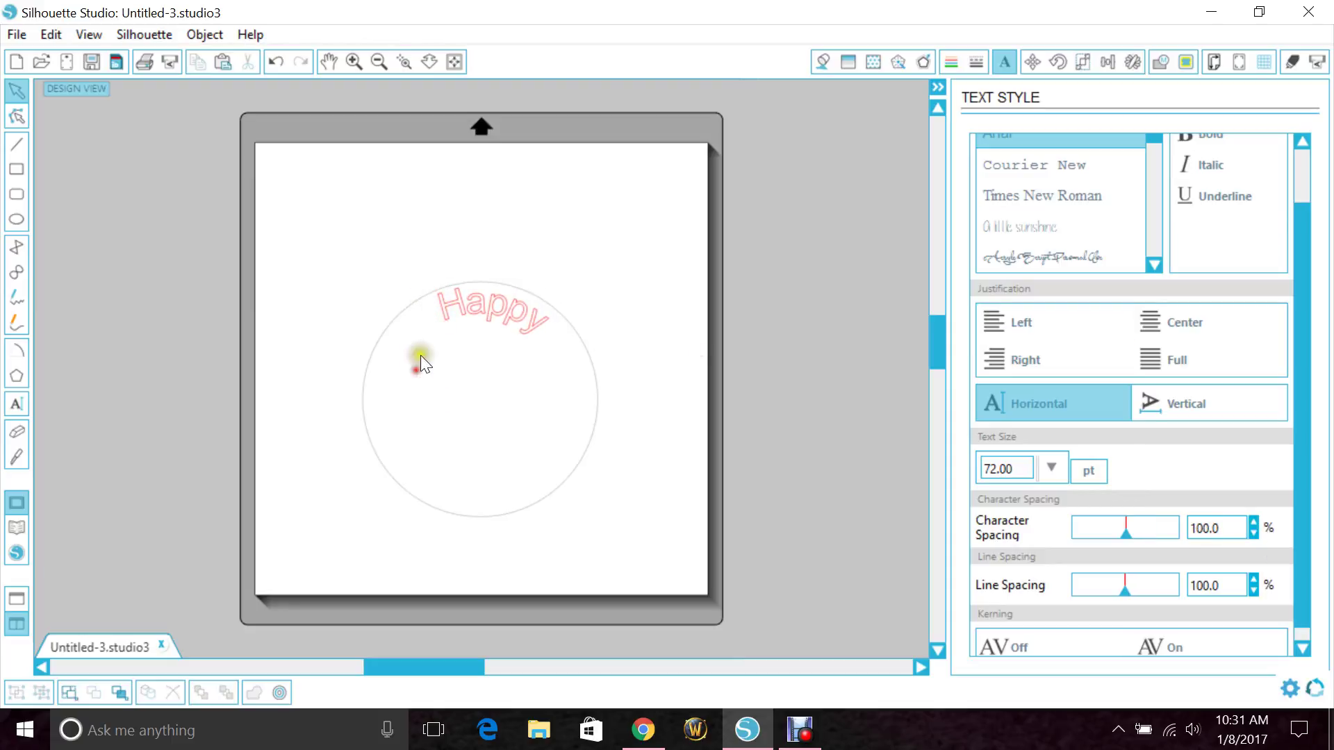
pyautogui.click(447, 321)
pyautogui.moveTo(447, 321)
pyautogui.mouseDown()
pyautogui.moveTo(419, 298)
pyautogui.moveTo(423, 310)
pyautogui.mouseUp()
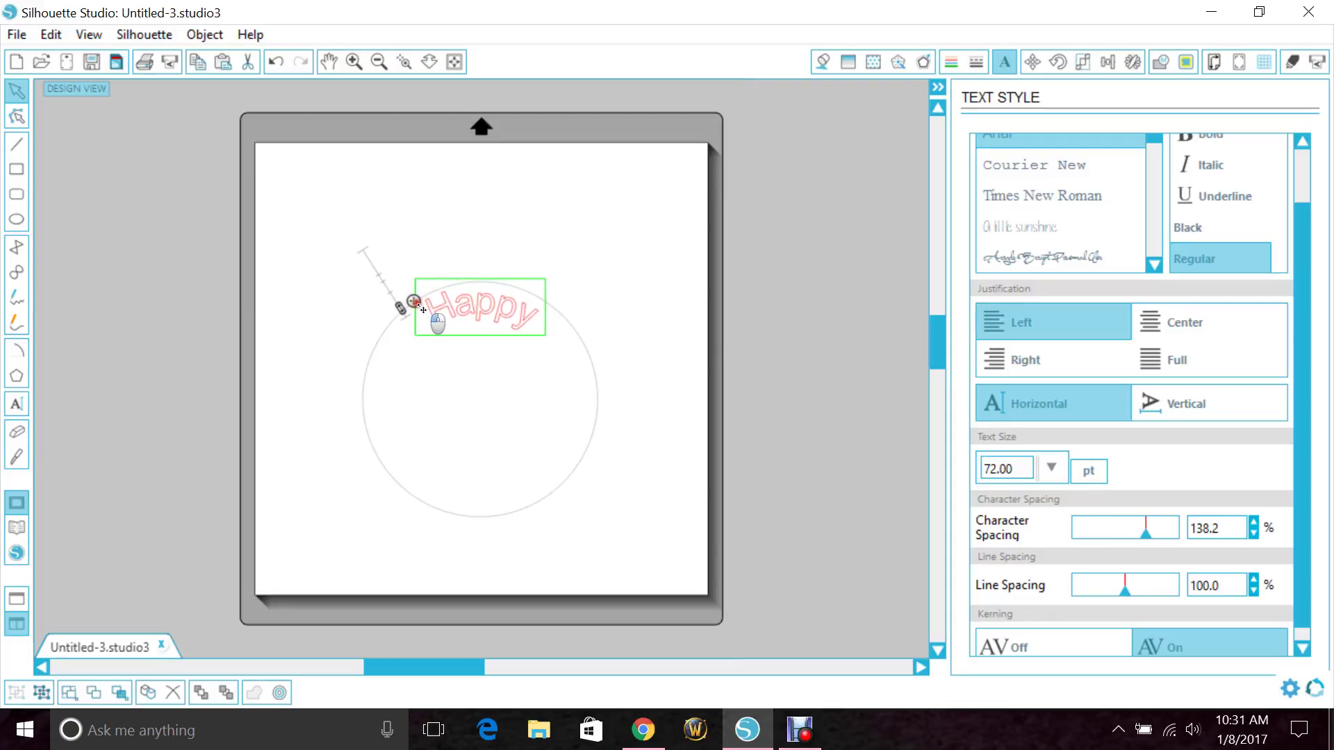
pyautogui.click(437, 369)
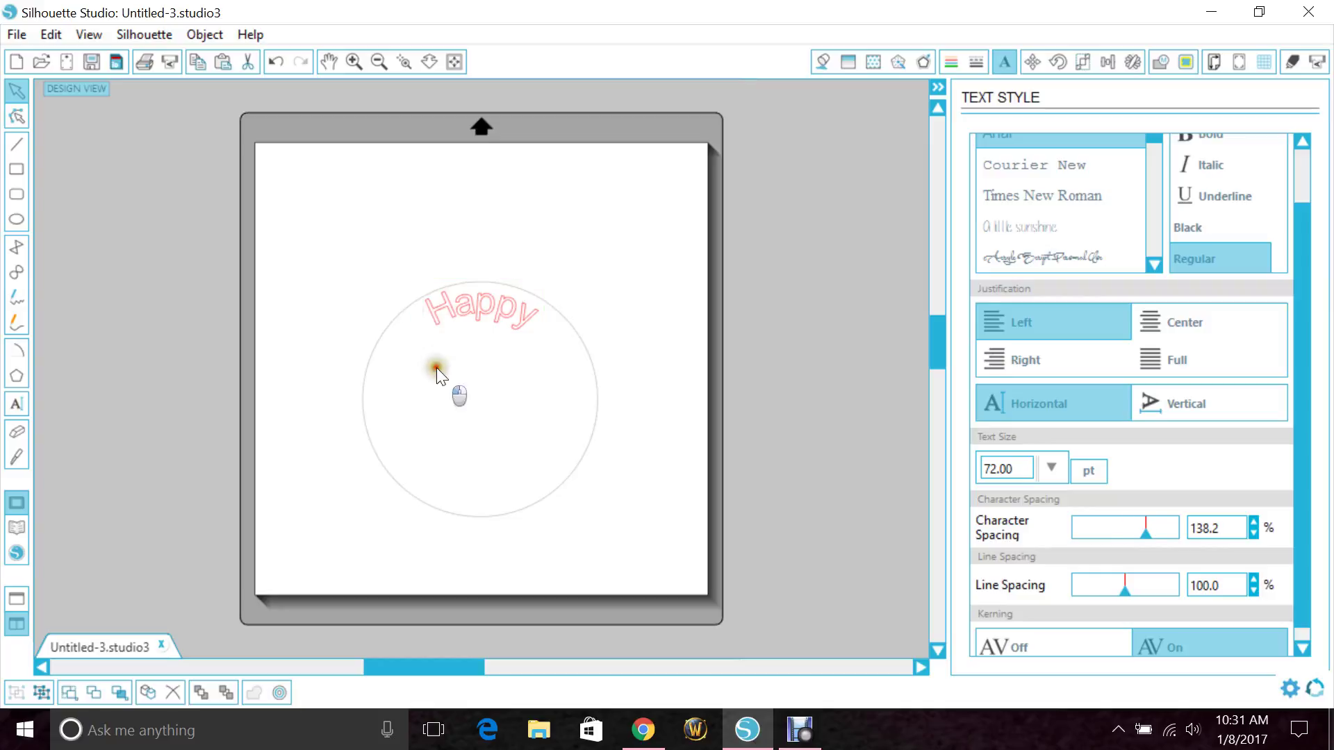
# Step: Add the text 'Birthday' and move it below the circle
pyautogui.click(17, 405)
pyautogui.click(257, 484)
pyautogui.write('Oh')
pyautogui.press('BackSpace')
pyautogui.press('BackSpace')
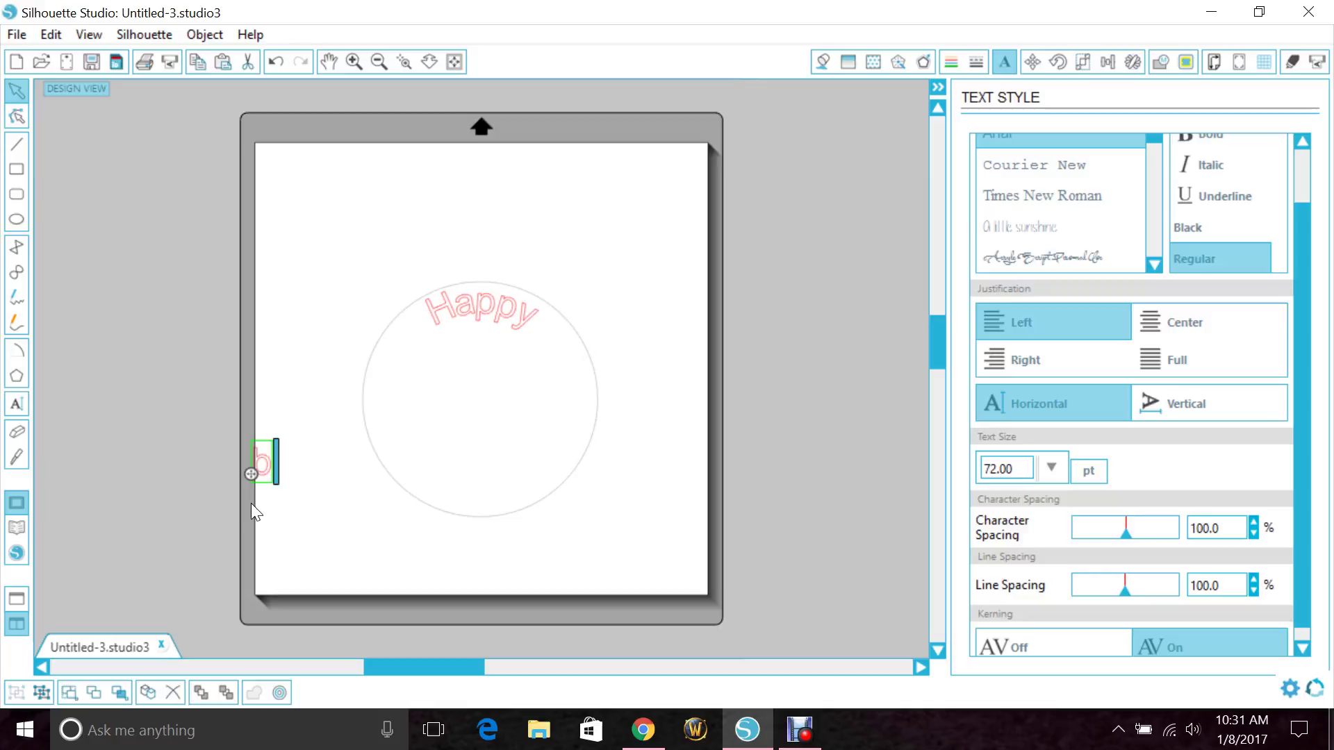
pyautogui.write('Birthday')
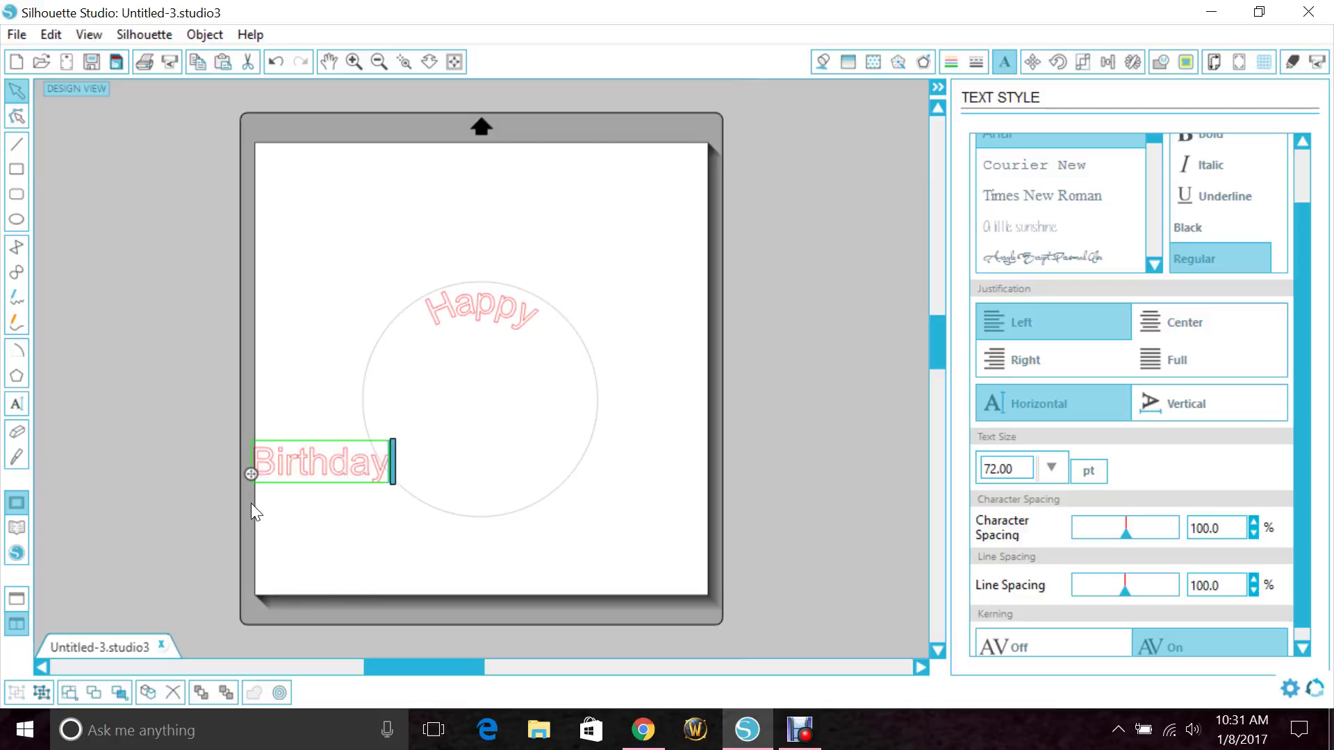
pyautogui.moveTo(299, 459); pyautogui.dragTo(506, 503)
# Step: Undo an accidental circle shift and attach Birthday along the bottom of the circle
pyautogui.click(298, 535)
pyautogui.click(452, 503)
pyautogui.click(435, 517)
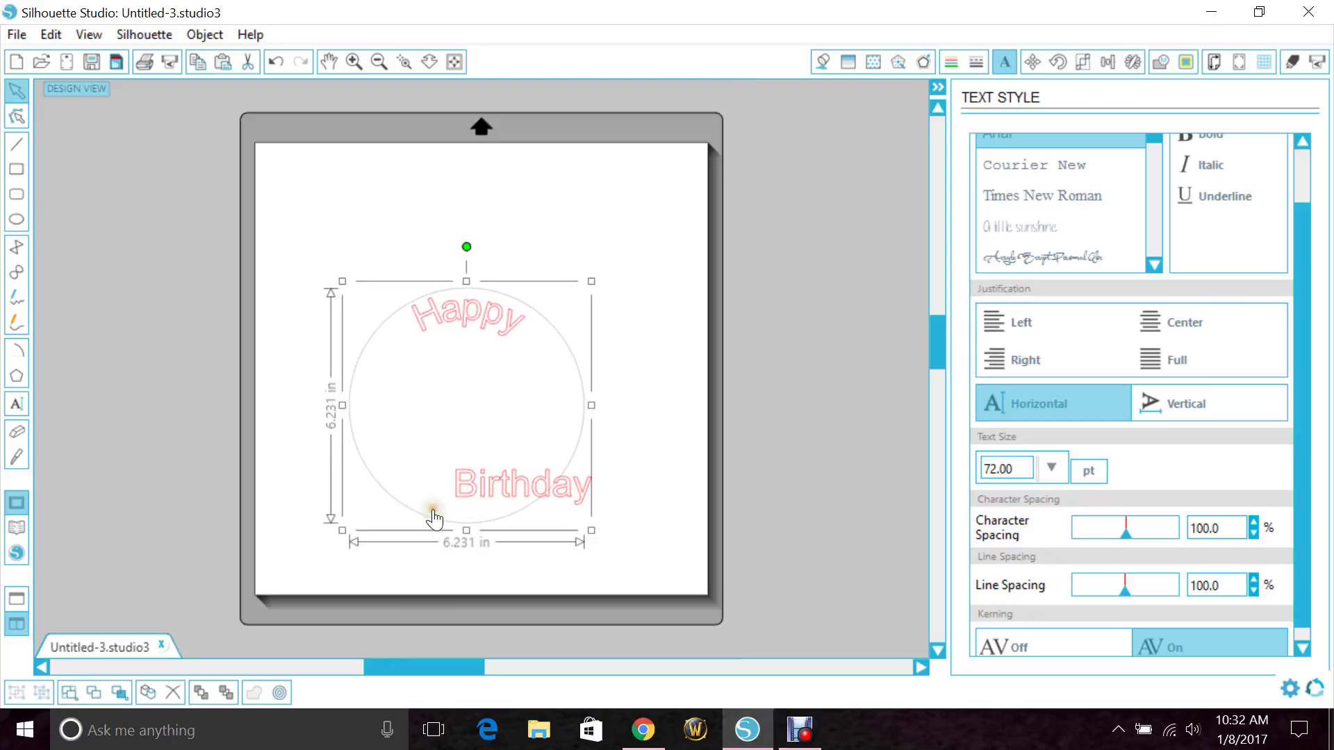
pyautogui.click(278, 64)
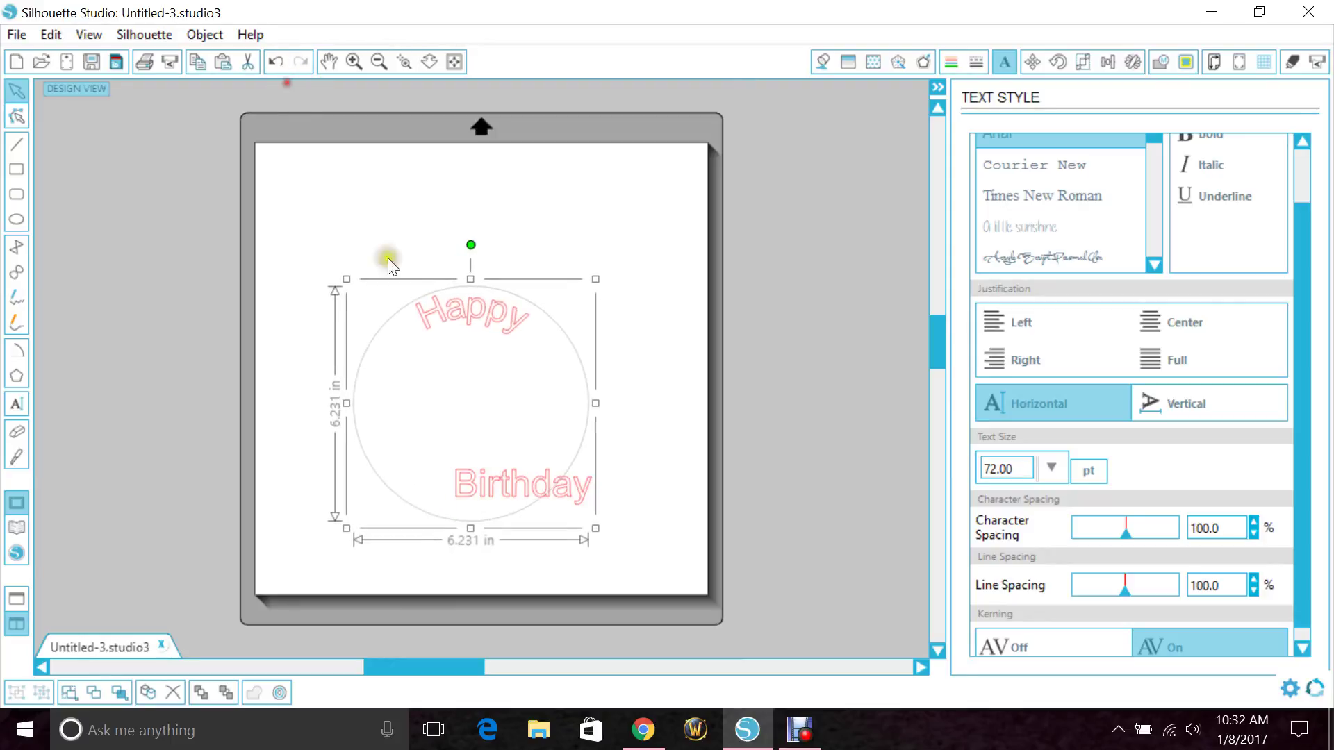
pyautogui.click(486, 509)
pyautogui.doubleClick(453, 495)
pyautogui.moveTo(453, 495)
pyautogui.mouseDown()
pyautogui.moveTo(442, 509)
pyautogui.moveTo(469, 486)
pyautogui.moveTo(461, 497)
pyautogui.moveTo(465, 483)
pyautogui.moveTo(420, 474)
pyautogui.moveTo(431, 483)
pyautogui.mouseUp()
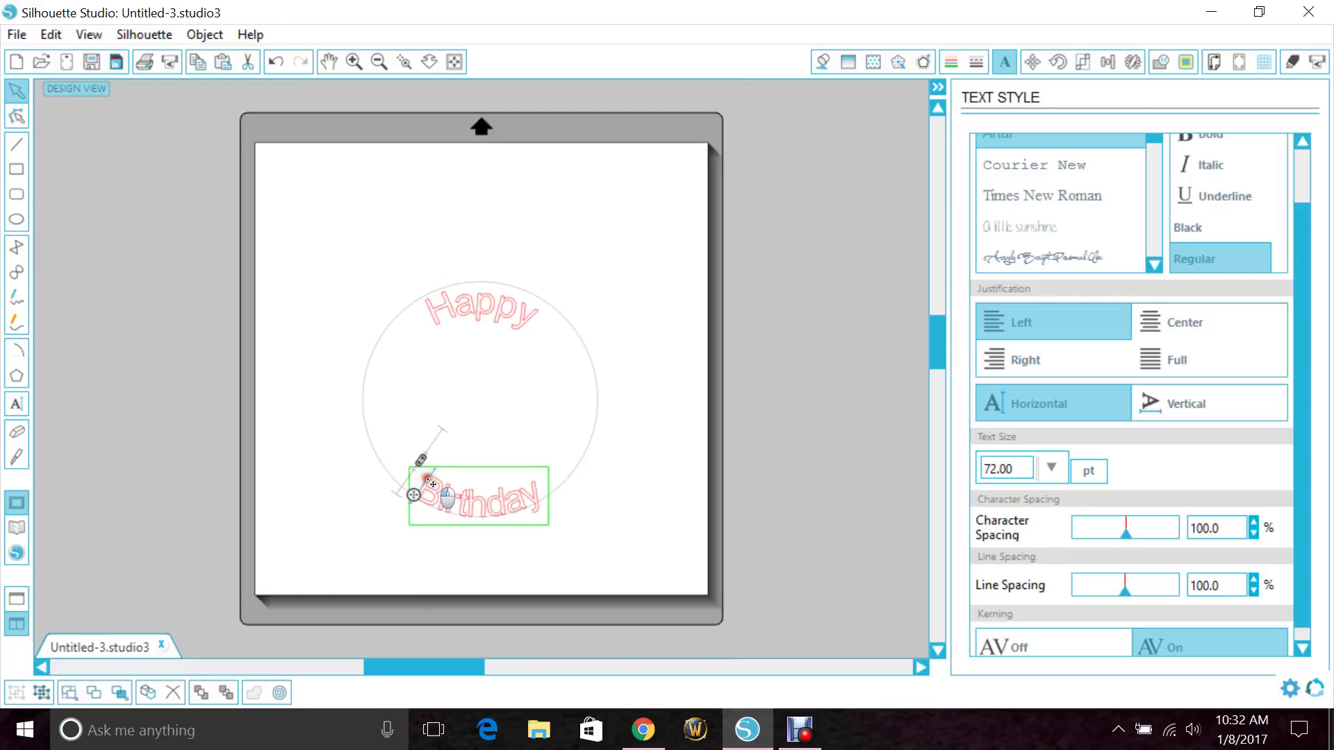
# Step: Slide Birthday along the circle until it is centred at the bottom, reading left to right
pyautogui.click(390, 515)
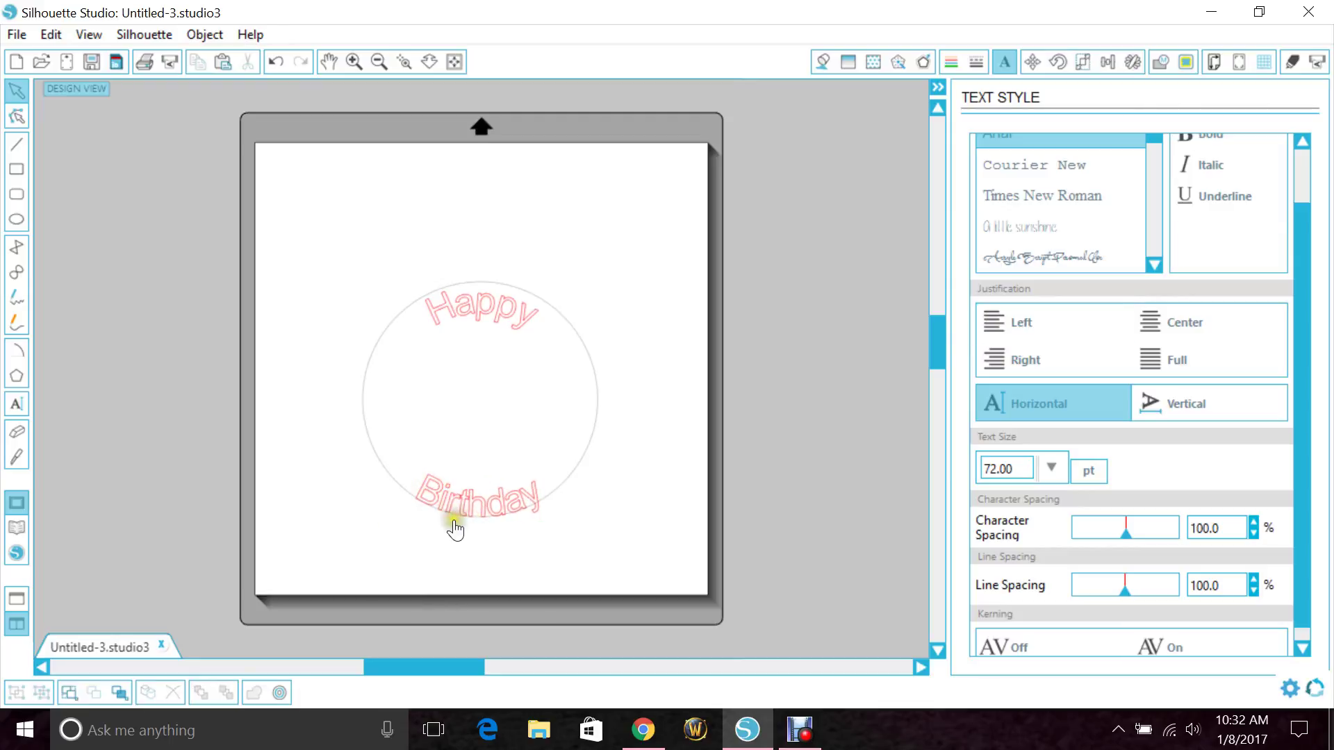
pyautogui.click(447, 514)
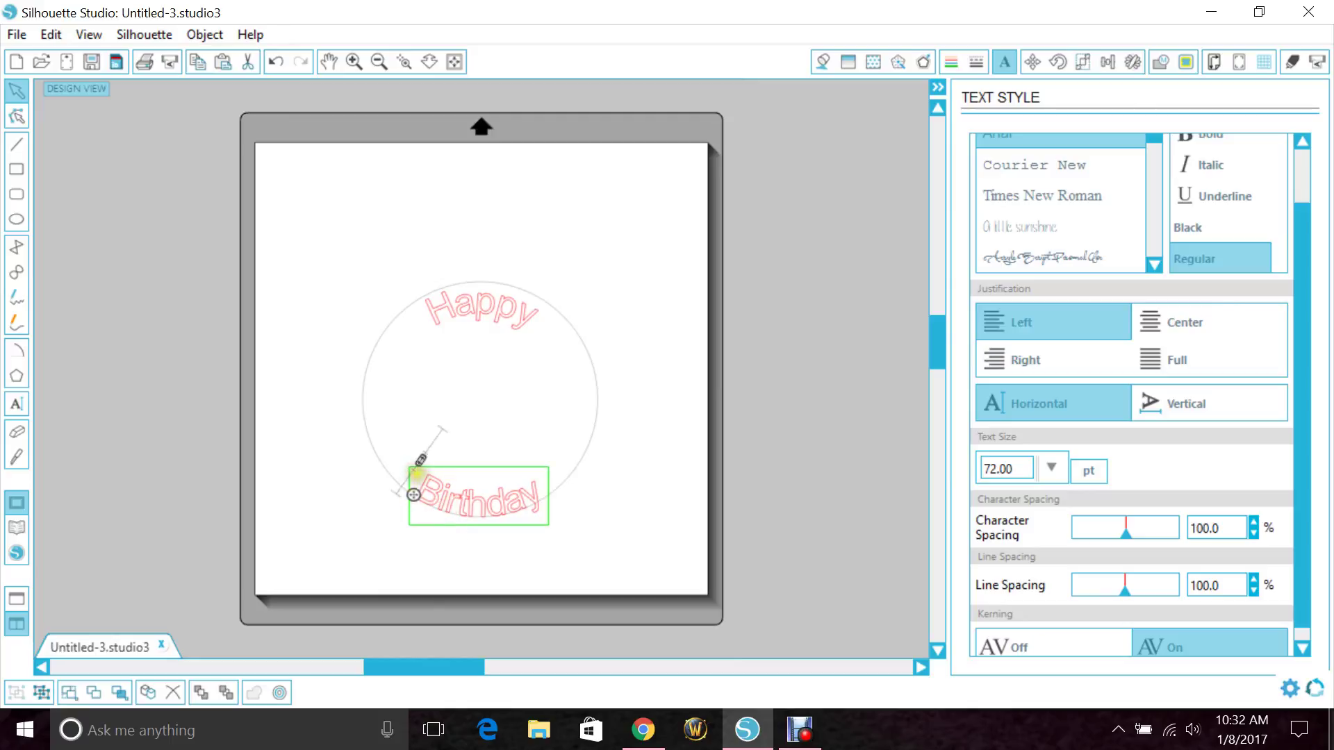
pyautogui.moveTo(423, 463); pyautogui.dragTo(555, 538)
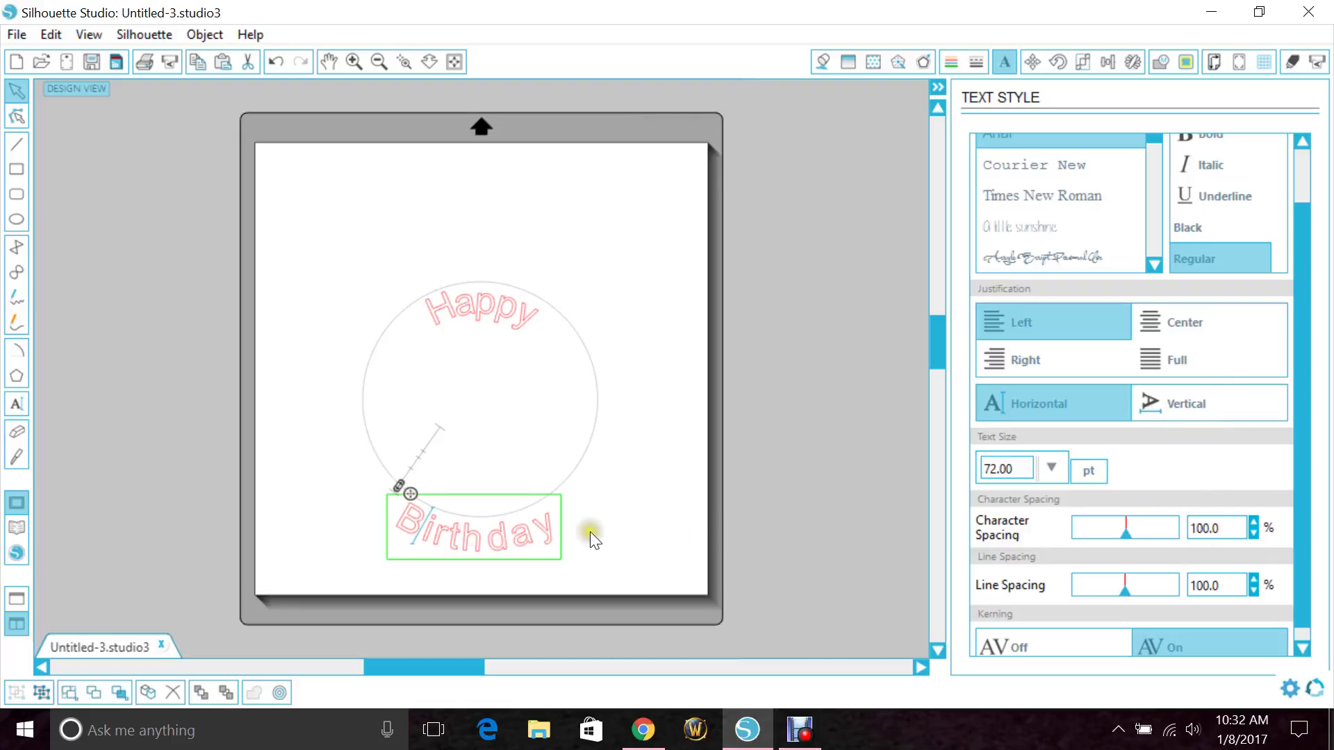
pyautogui.click(632, 528)
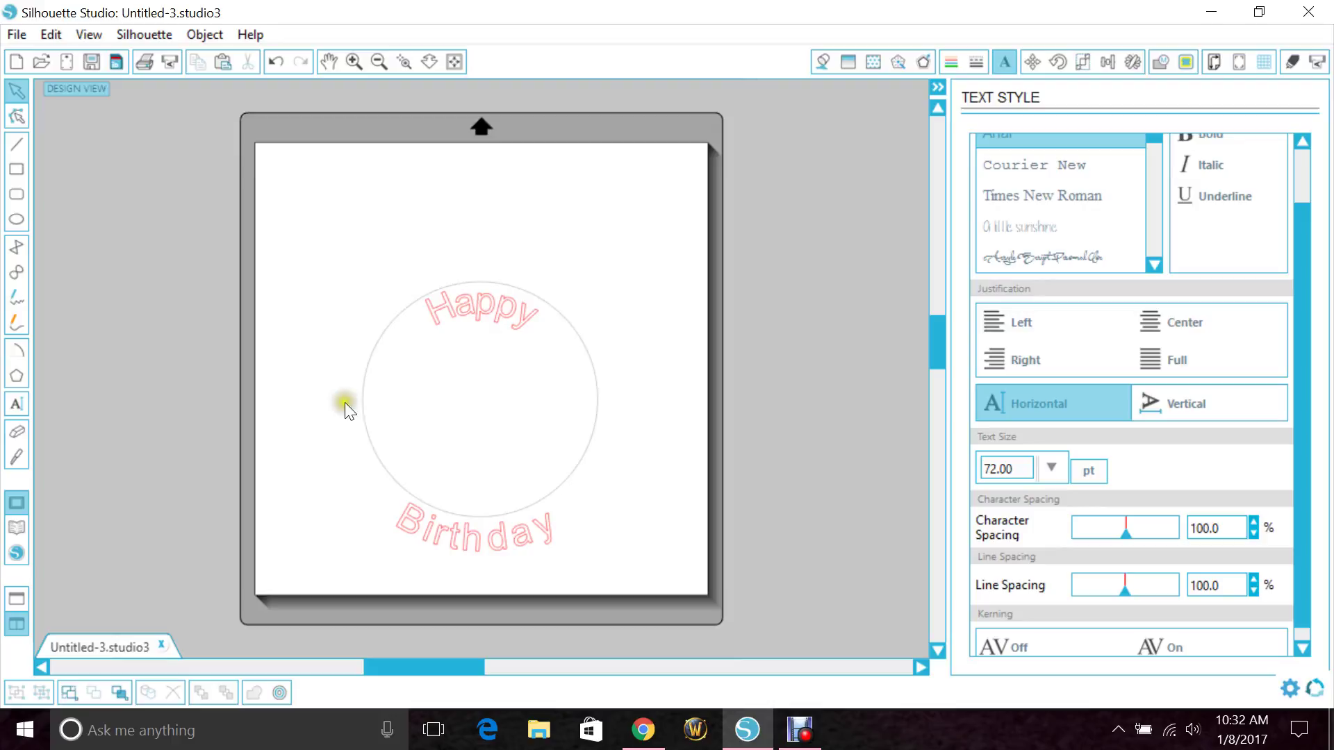
pyautogui.click(398, 397)
pyautogui.rightClick(372, 402)
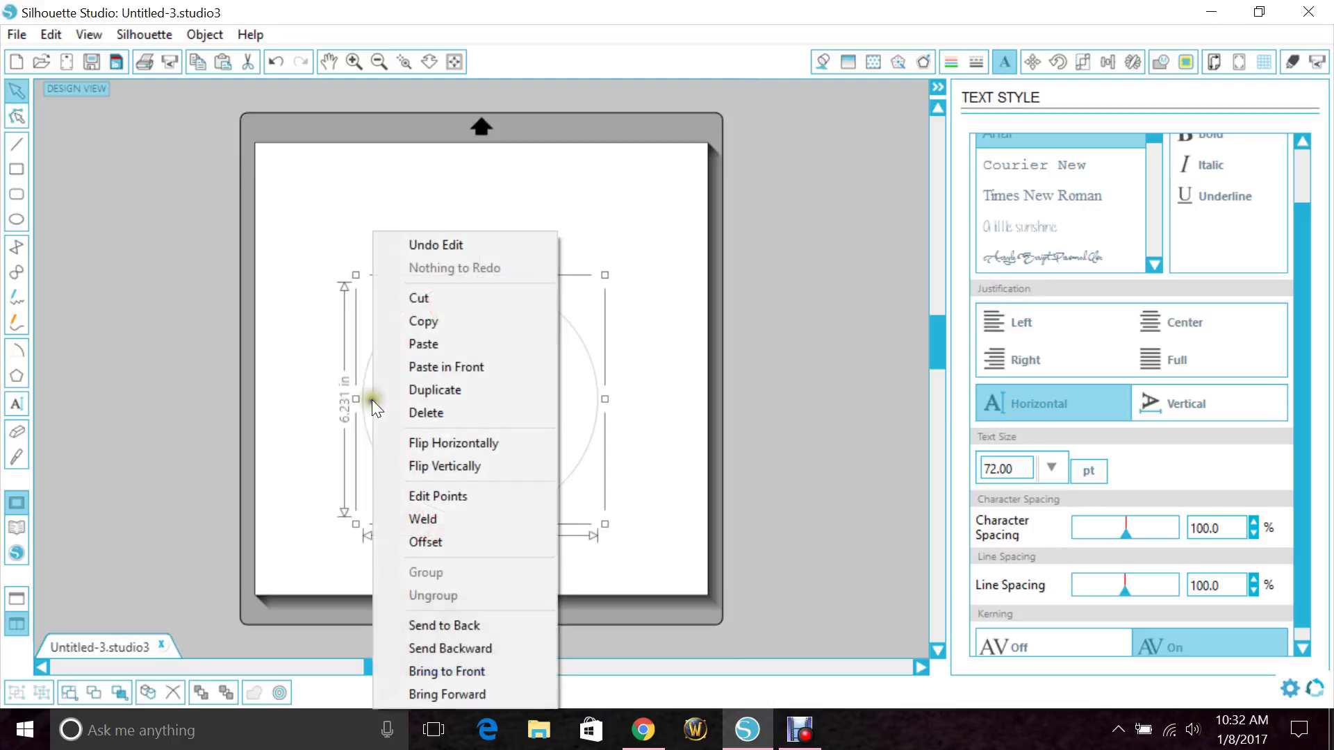
pyautogui.click(403, 412)
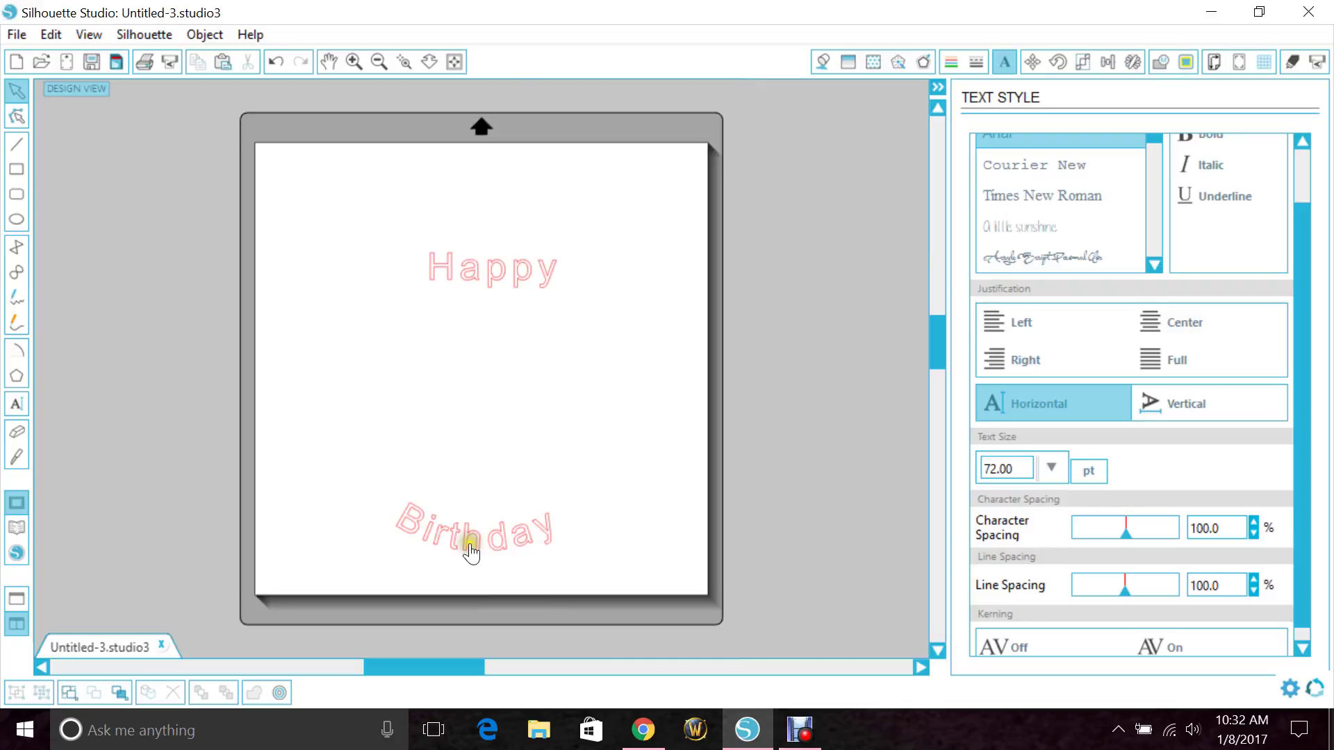
pyautogui.click(271, 61)
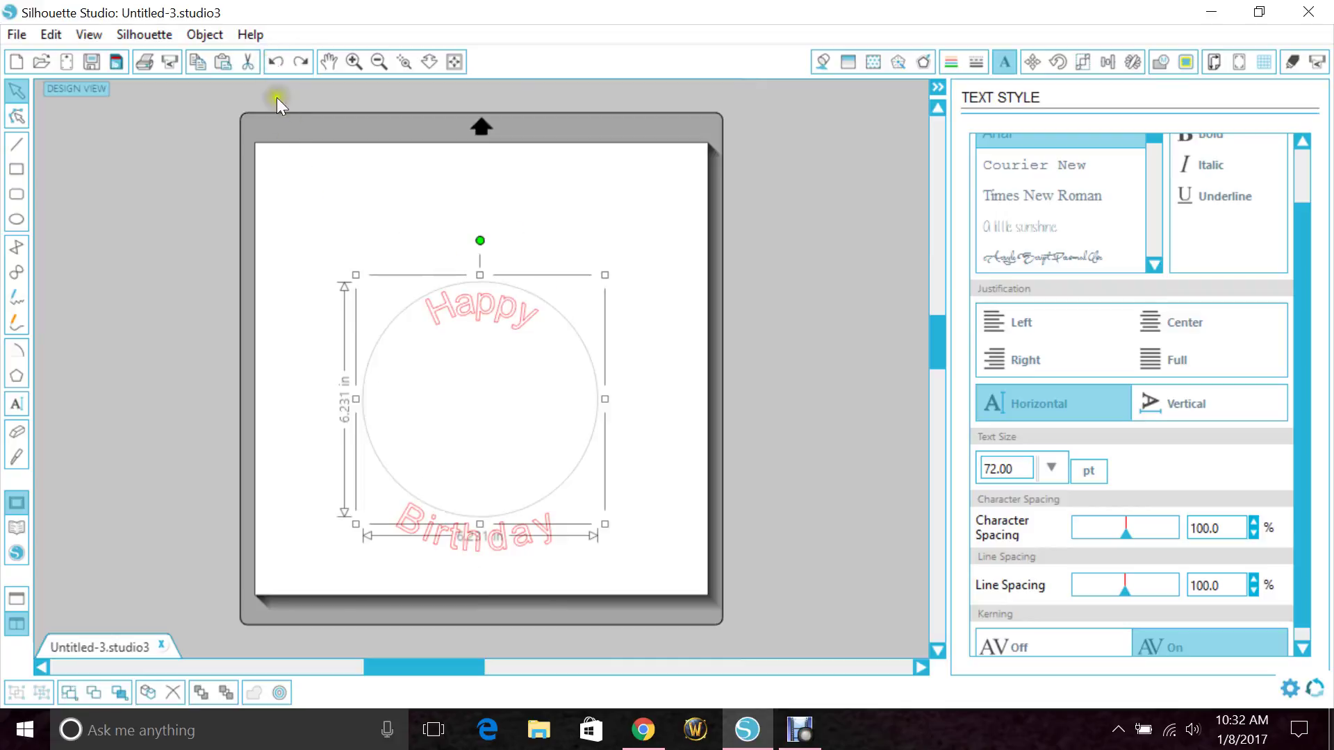
pyautogui.click(281, 256)
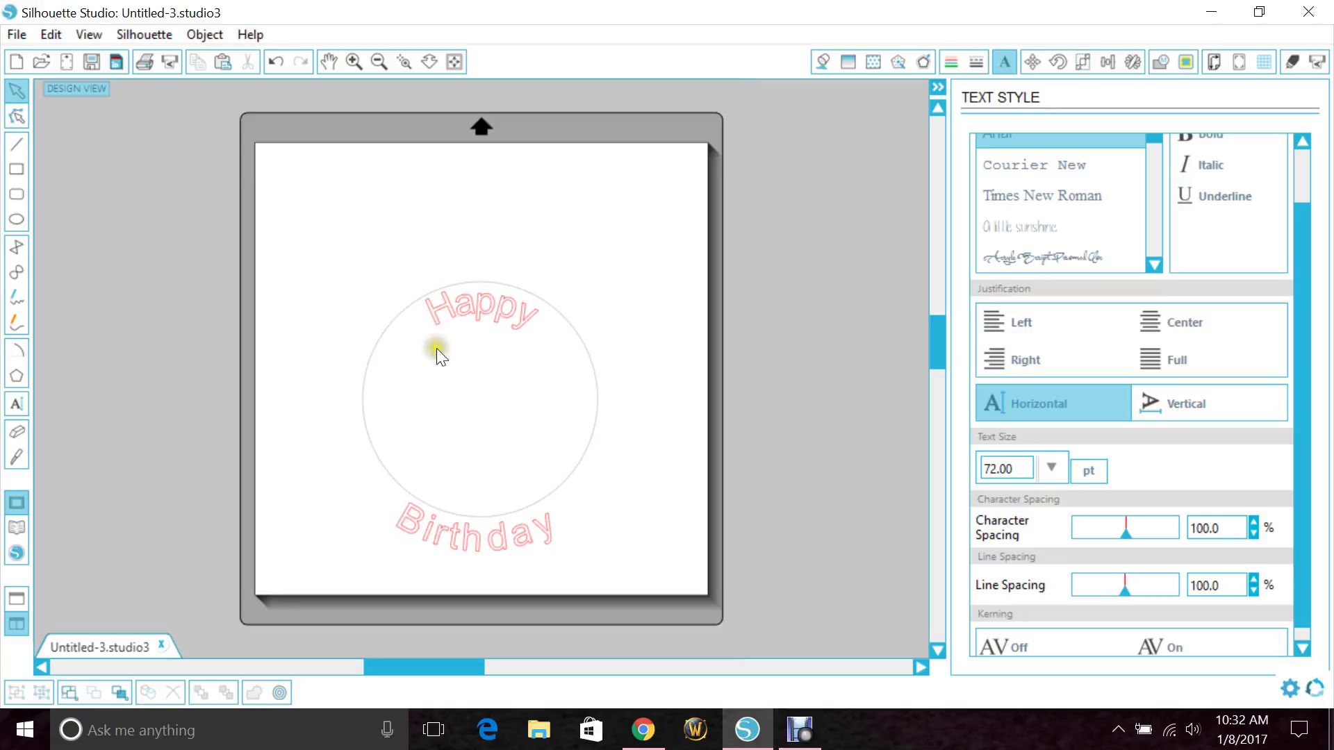
# Step: Convert the curved Happy text to a path, undoing a premature circle deletion
pyautogui.click(459, 307)
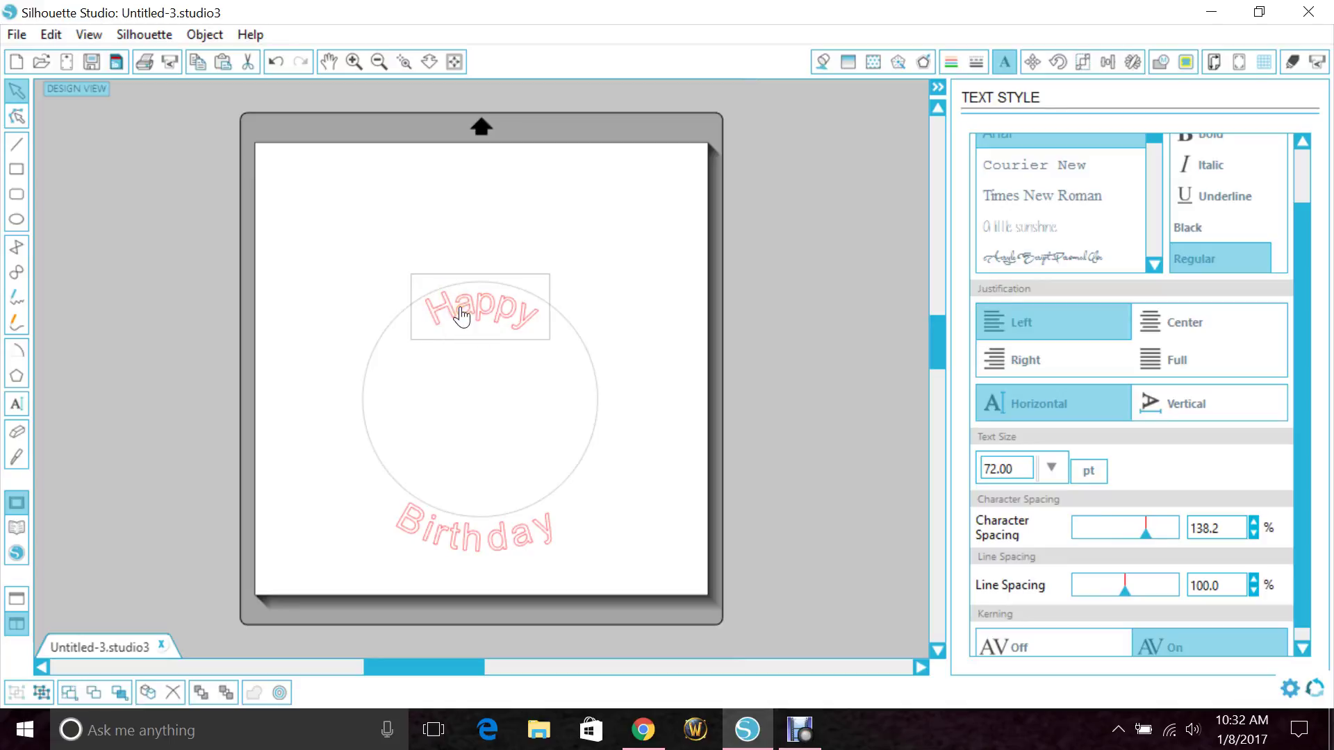
pyautogui.rightClick(460, 309)
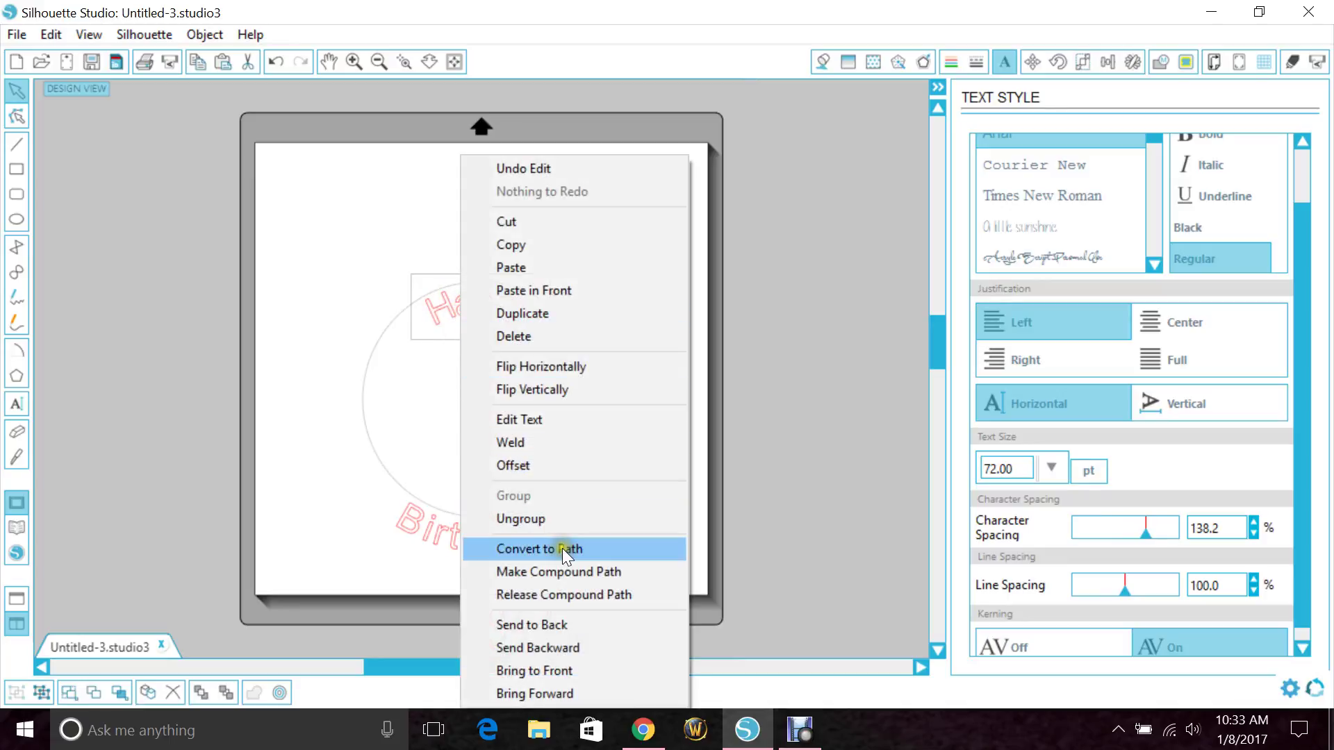
pyautogui.click(561, 548)
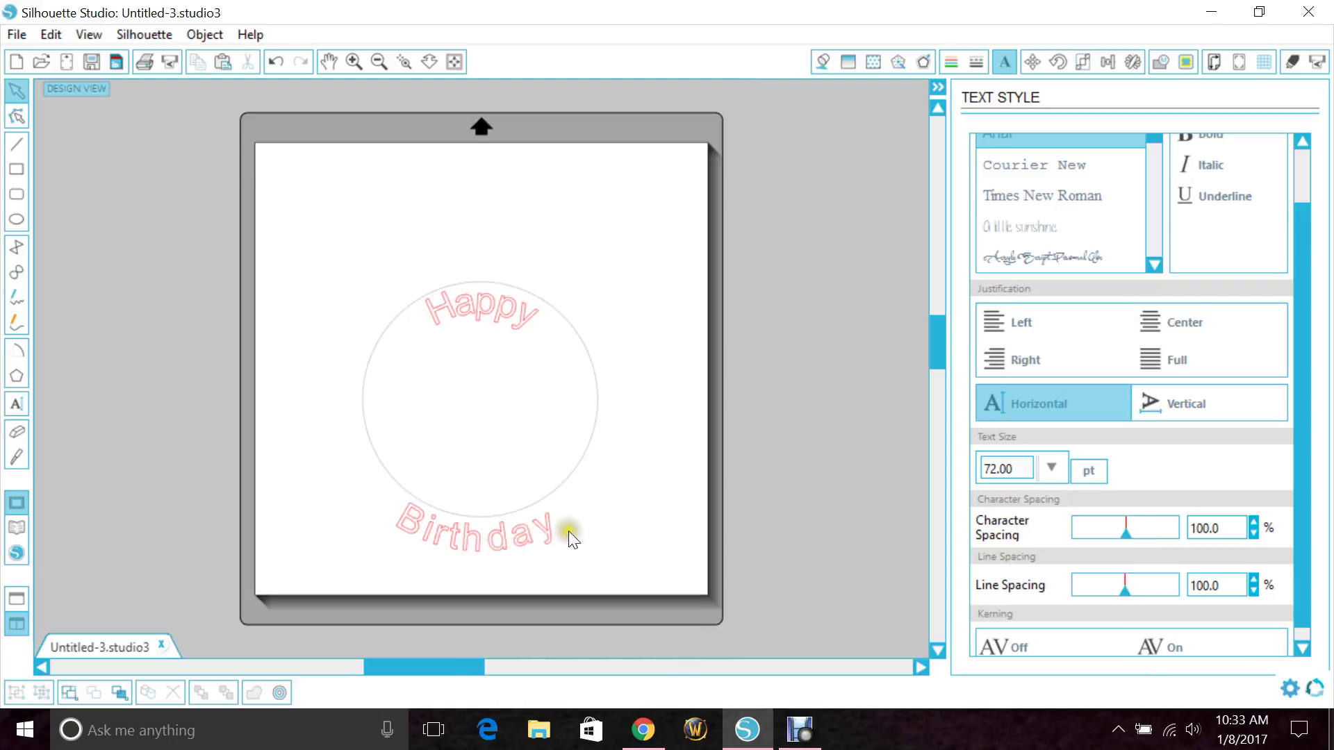
pyautogui.click(424, 415)
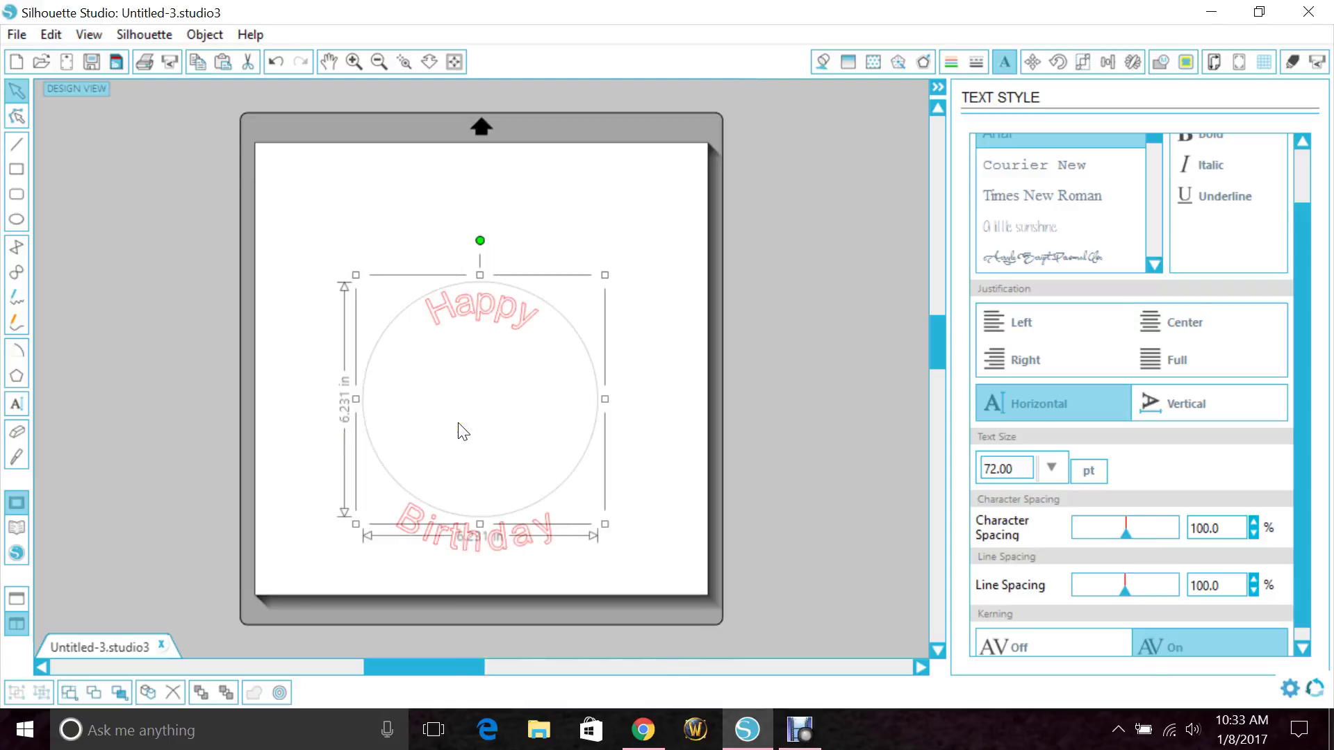
pyautogui.press('Delete')
pyautogui.hotkey('ctrl', 'z')
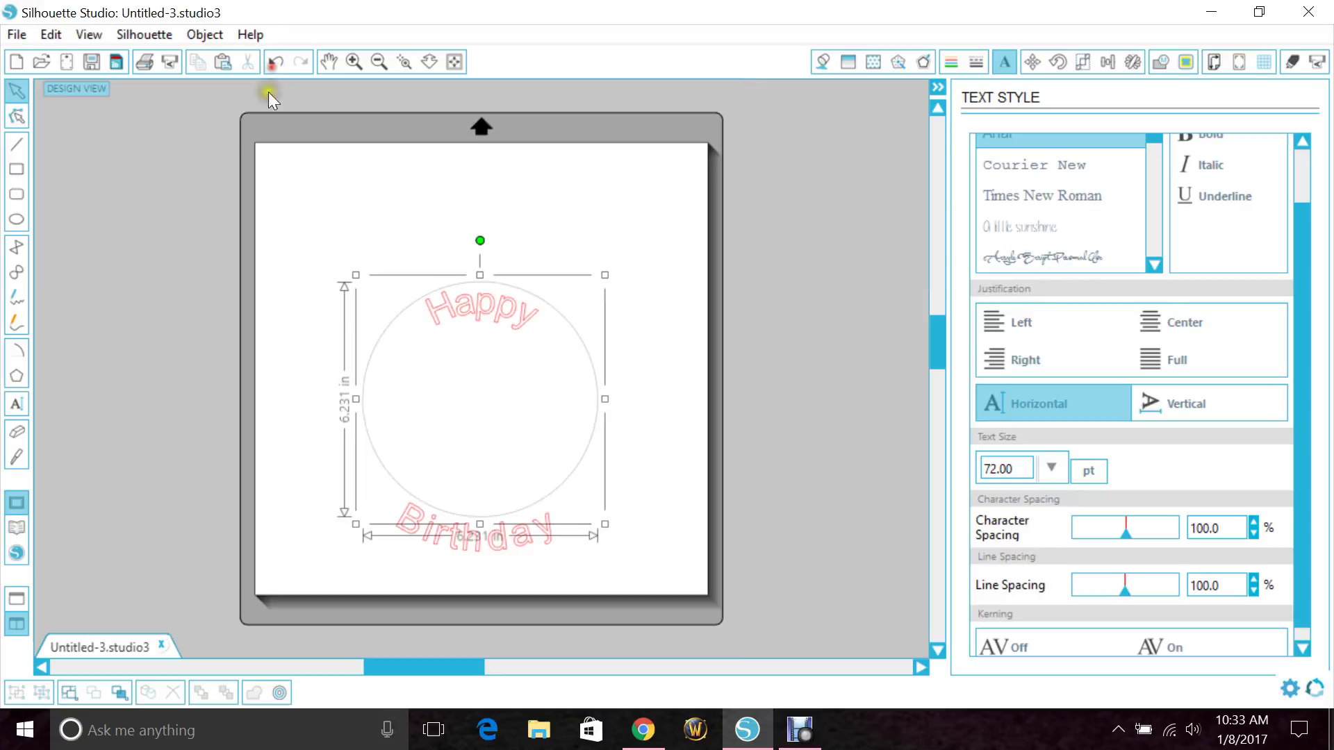
# Step: Convert Birthday to a path, delete the circle, and select both words
pyautogui.click(432, 545)
pyautogui.rightClick(439, 545)
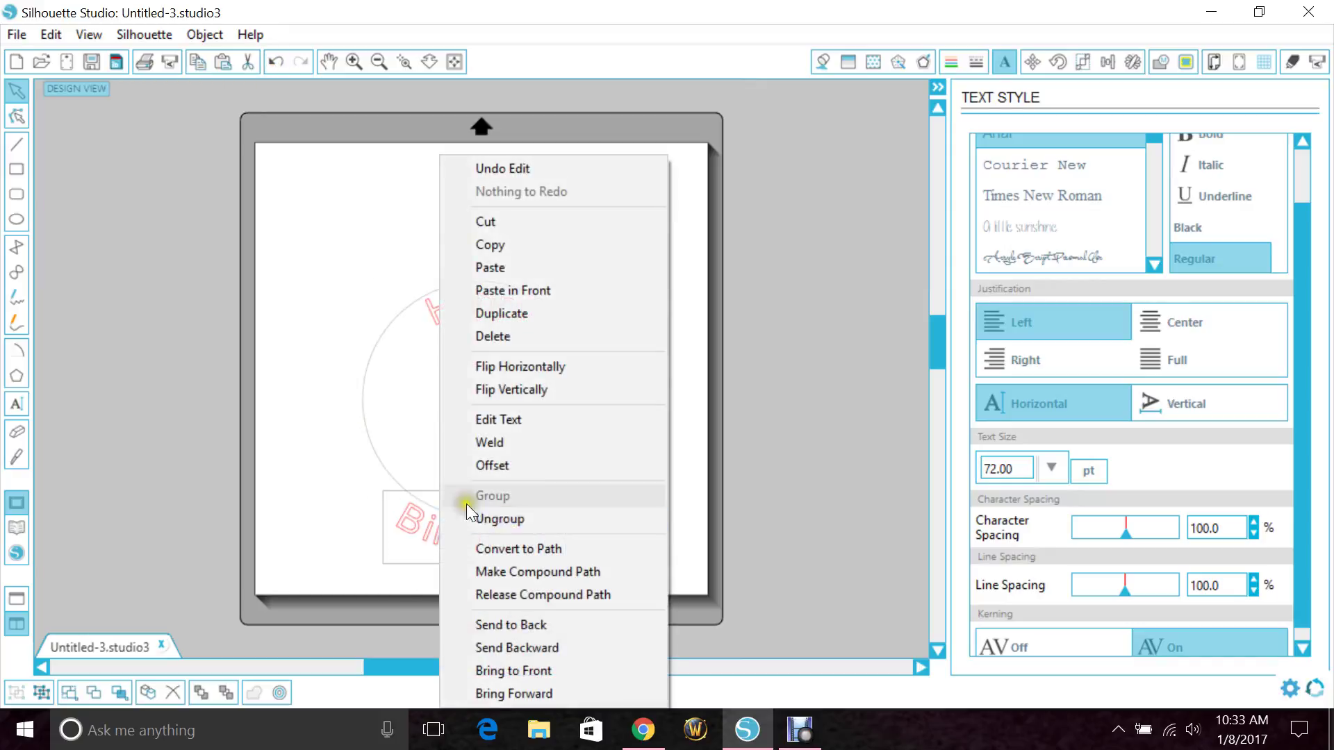
pyautogui.click(485, 550)
pyautogui.click(364, 460)
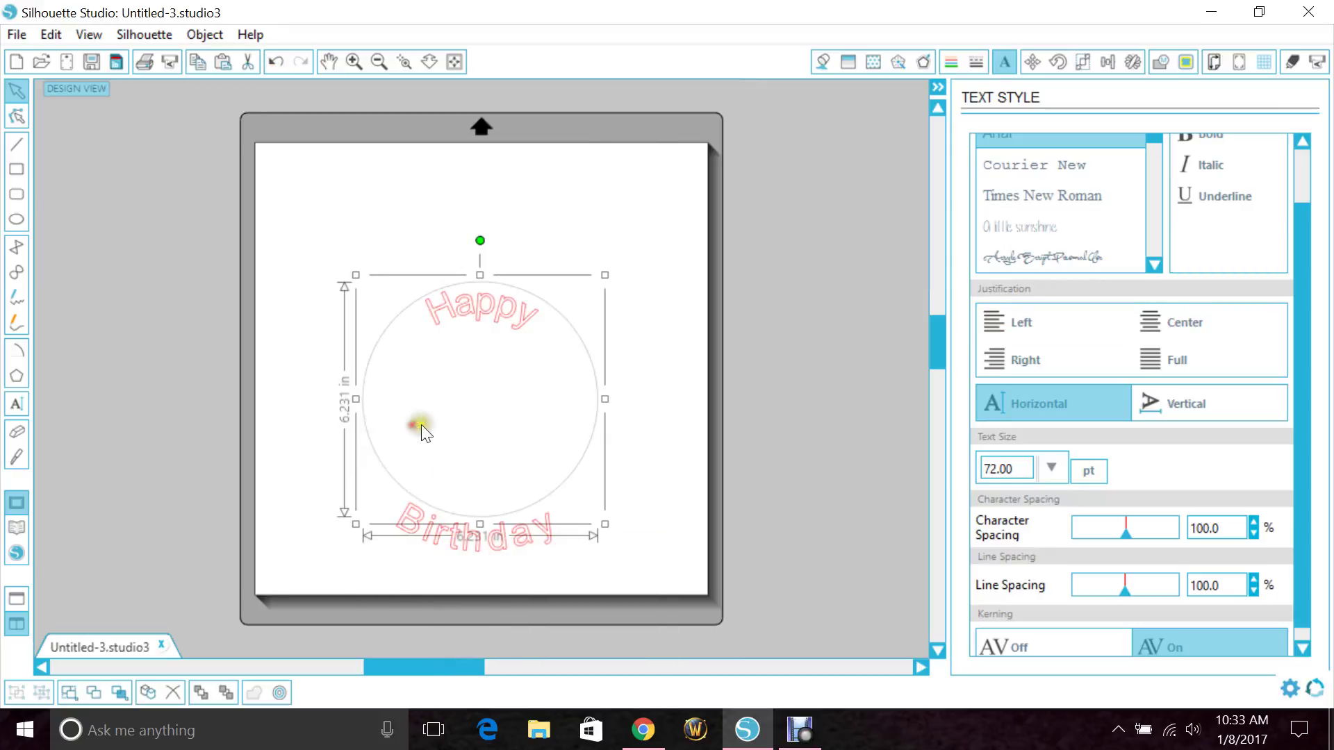
pyautogui.press('Delete')
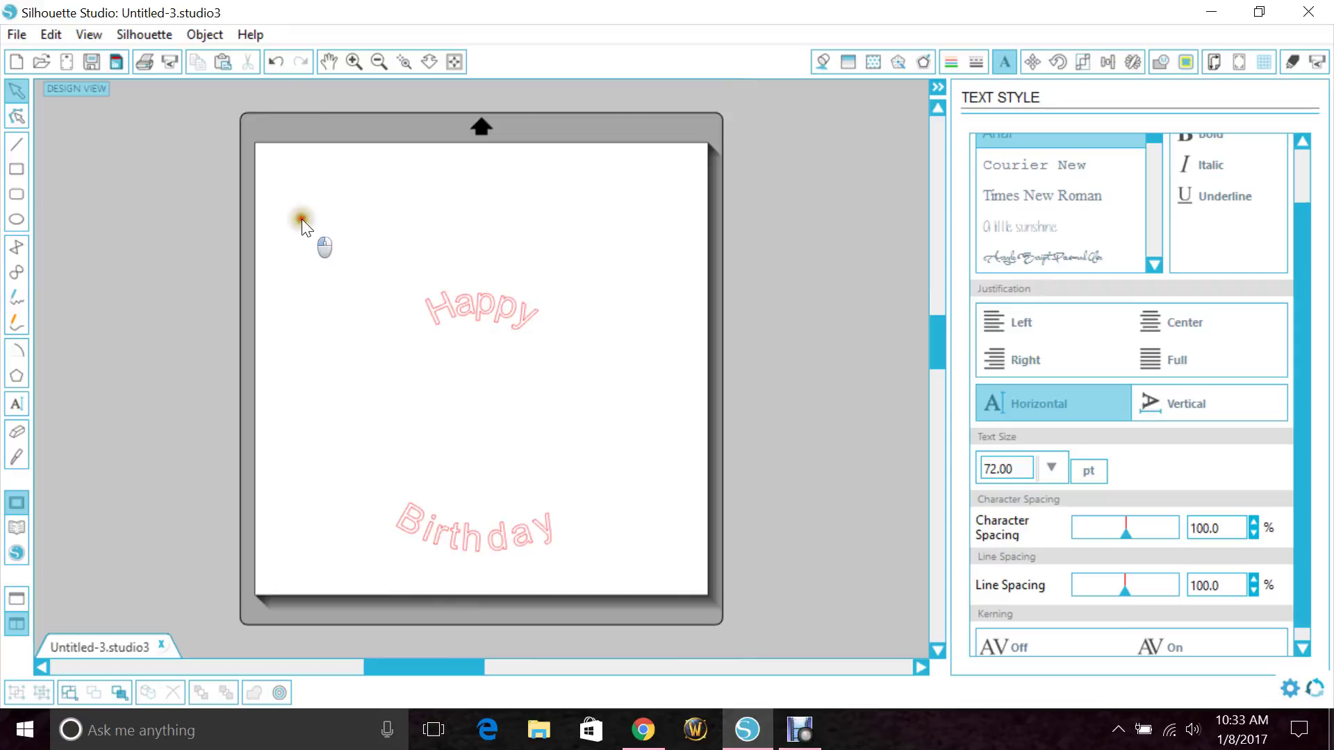
pyautogui.moveTo(297, 218); pyautogui.dragTo(566, 523)
pyautogui.rightClick(491, 517)
# Step: Group Happy and Birthday into one object about 4.102 × 6.889 in and select it
pyautogui.click(569, 508)
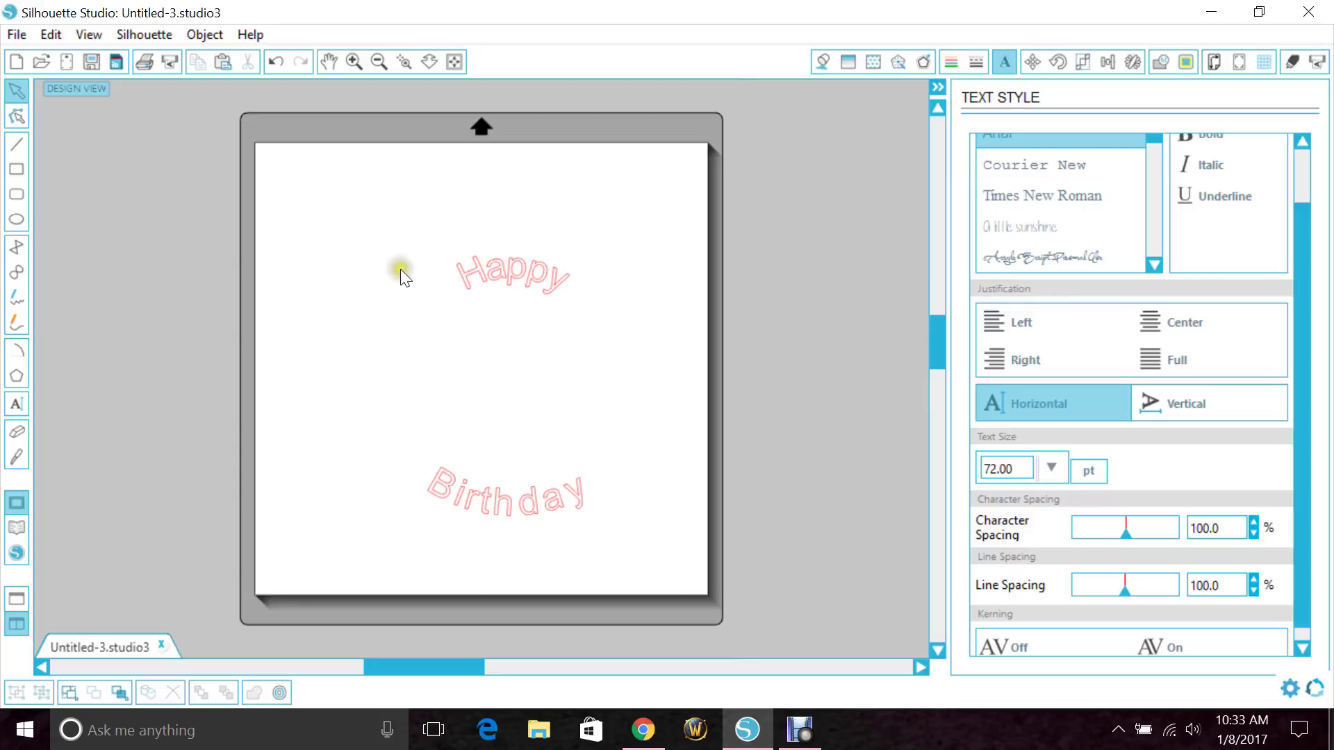
pyautogui.click(481, 282)
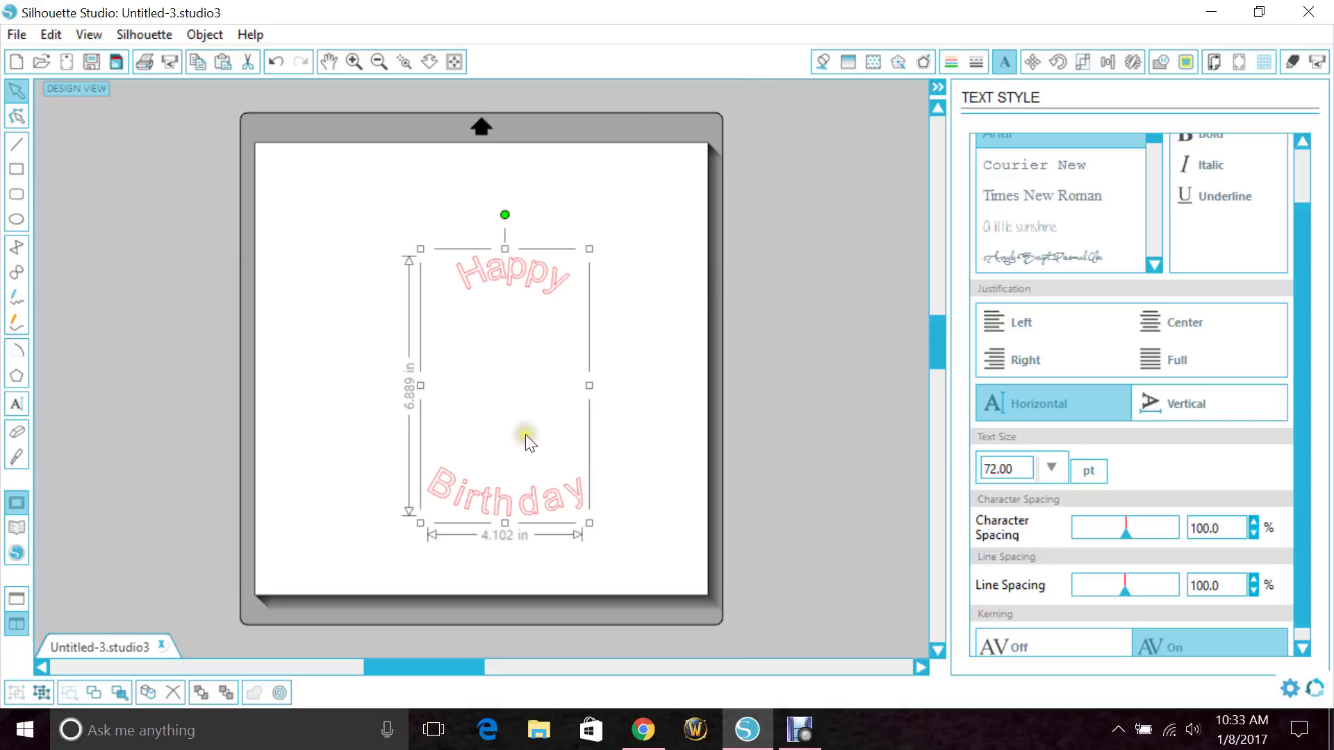
# Step: Fill the Happy Birthday group with black
pyautogui.click(666, 179)
pyautogui.click(560, 473)
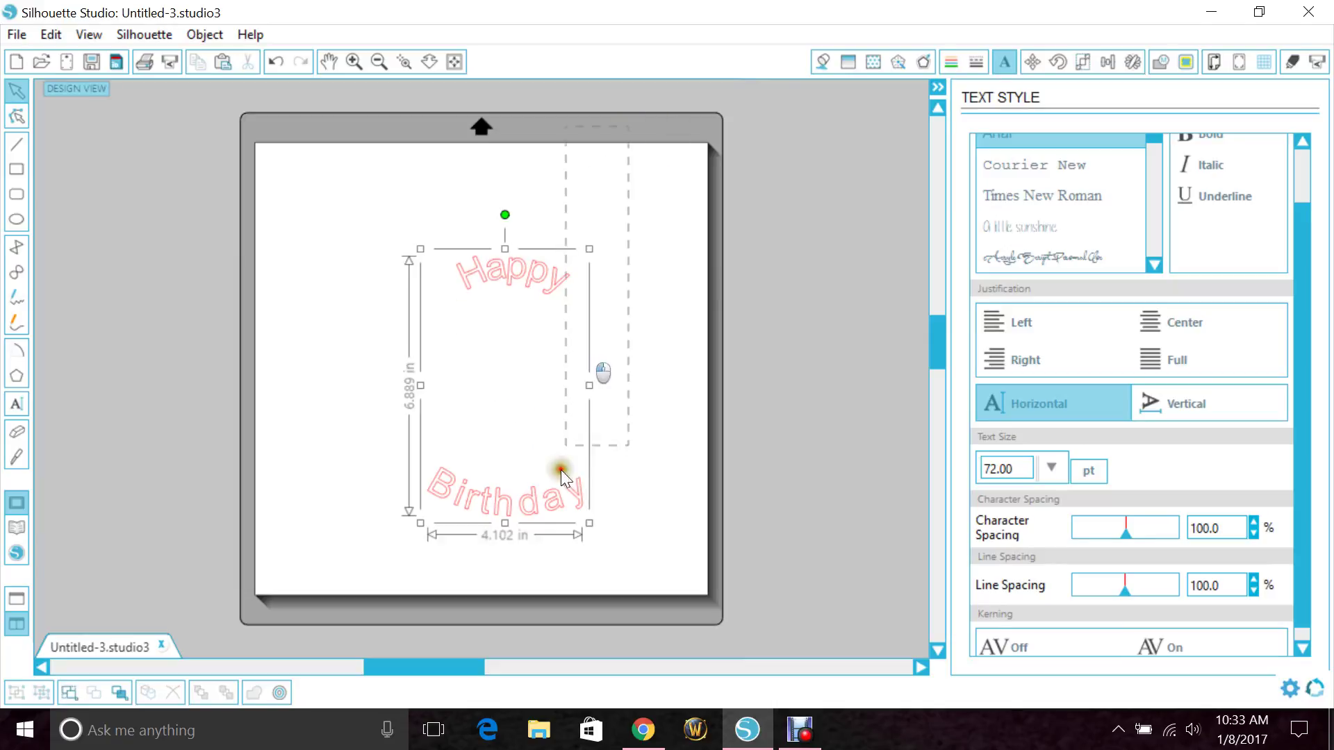
pyautogui.click(819, 61)
pyautogui.click(1123, 201)
# Step: Move the words up and left on the mat and flip them horizontally
pyautogui.click(579, 278)
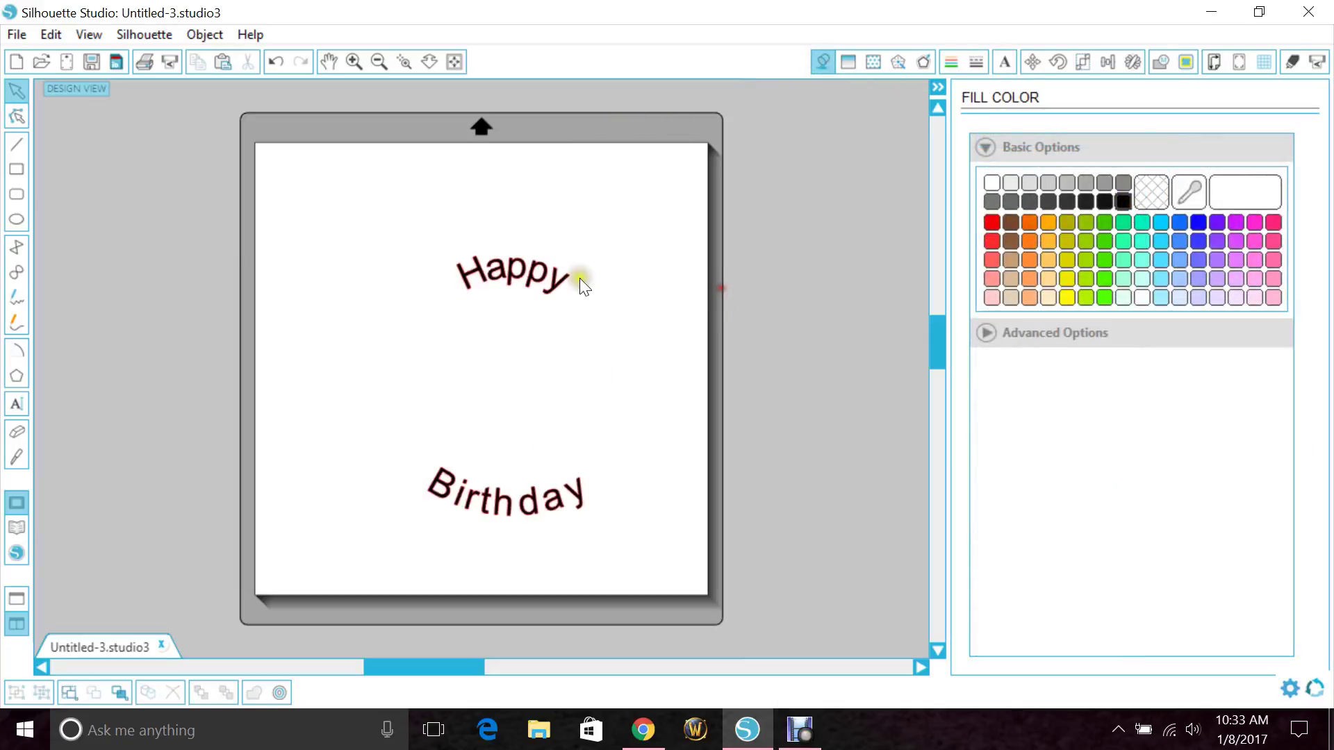
pyautogui.moveTo(580, 278); pyautogui.dragTo(507, 241)
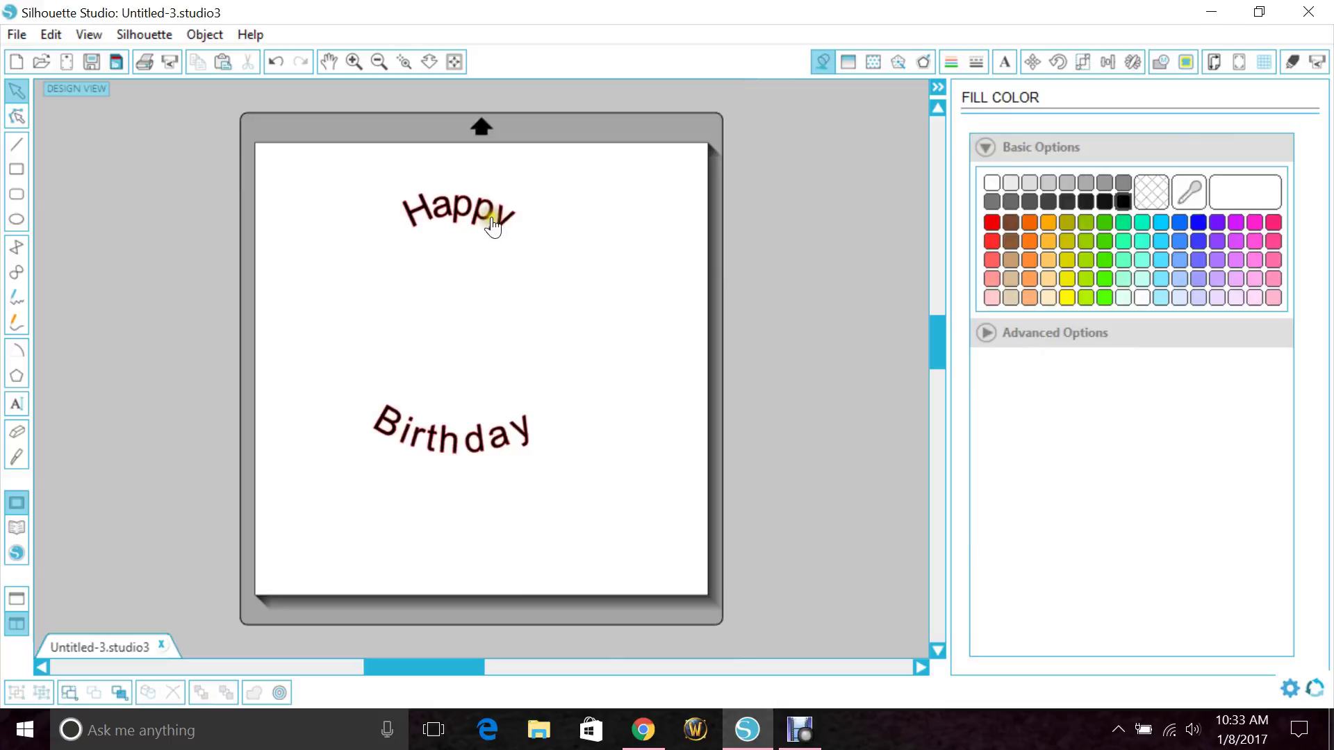
pyautogui.rightClick(492, 224)
pyautogui.click(563, 386)
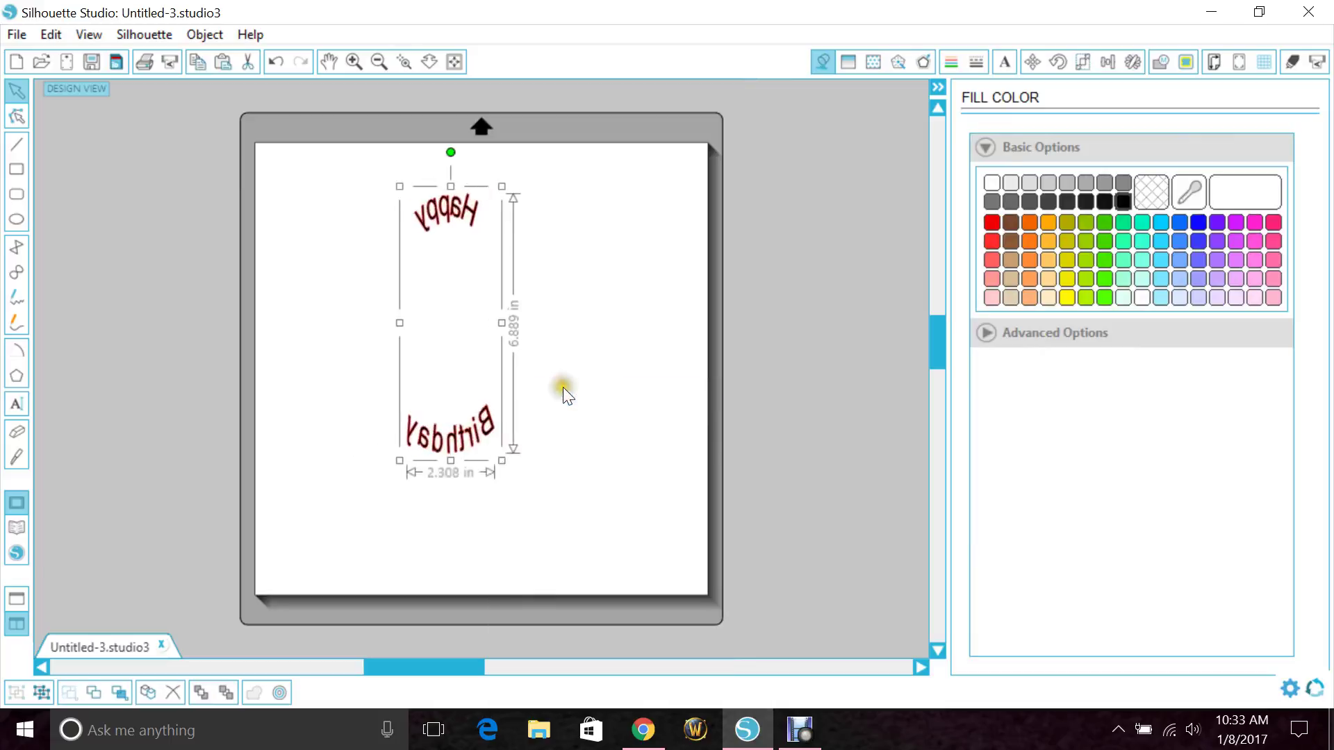
# Step: Shift the words right, flip them back to read normally, and nudge them up and left
pyautogui.moveTo(491, 434); pyautogui.dragTo(603, 428)
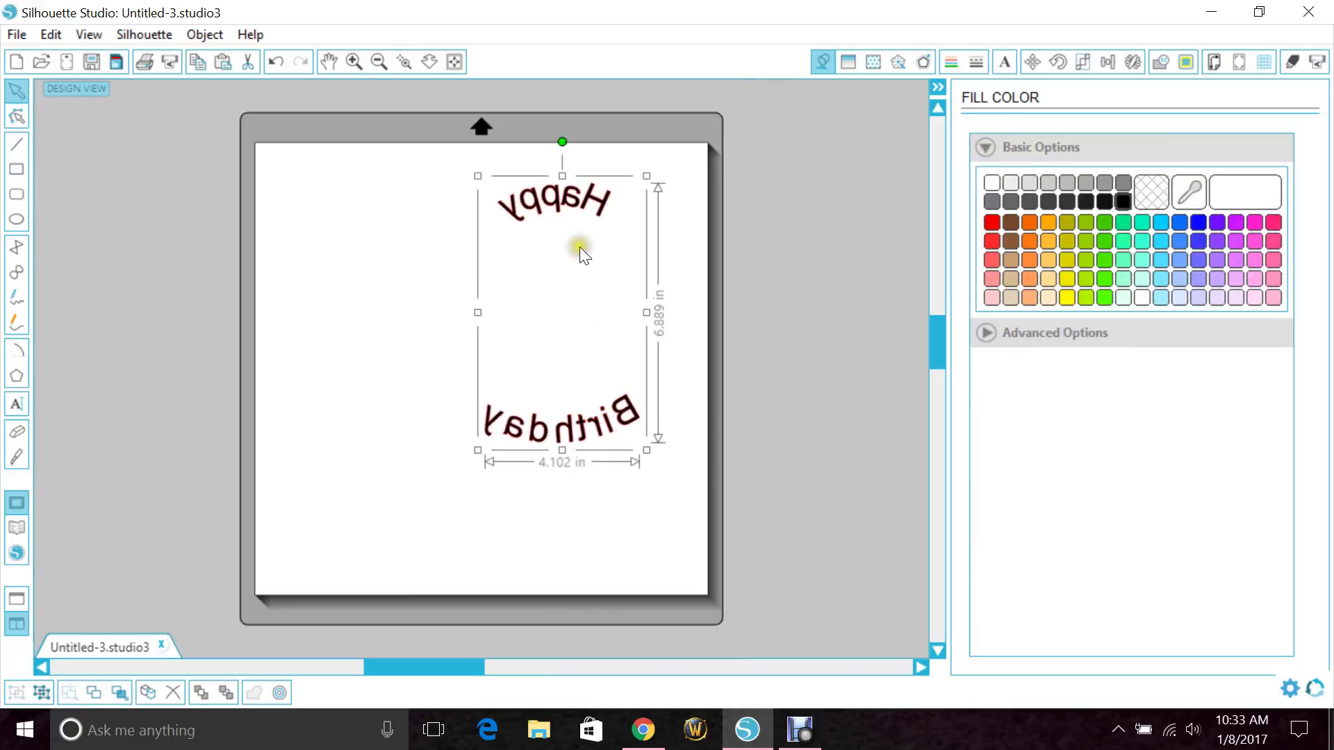
pyautogui.rightClick(569, 343)
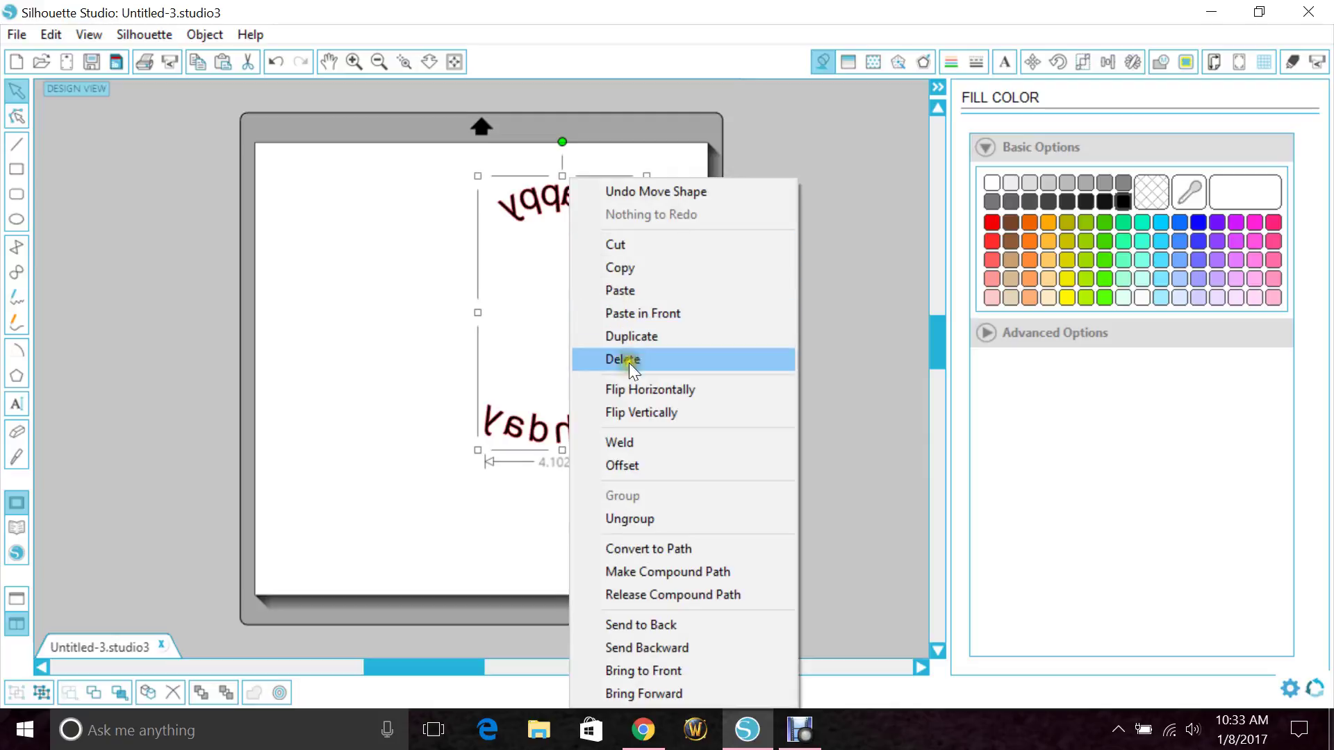
pyautogui.click(662, 390)
pyautogui.click(569, 478)
pyautogui.moveTo(565, 441); pyautogui.dragTo(530, 415)
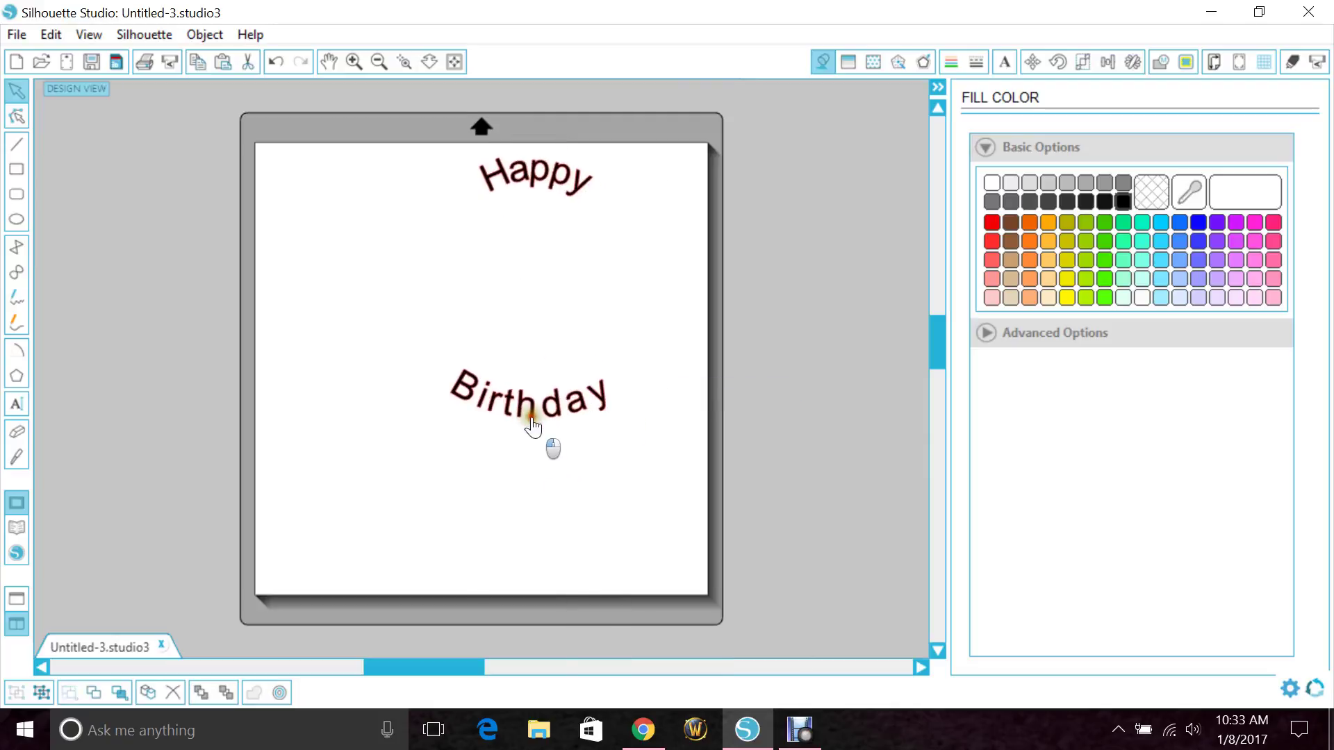